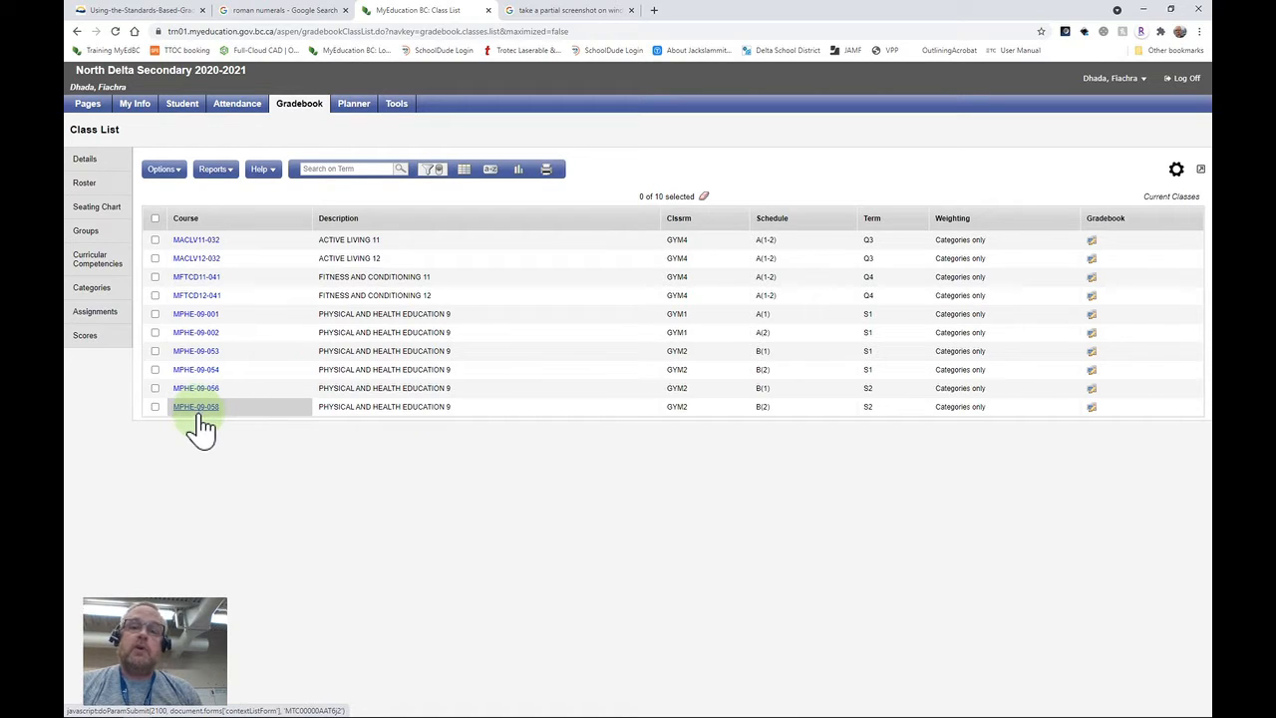
# Open the MPHE-09-058 class from the class list and expand the Categories section of its details
pyautogui.click(199, 419)
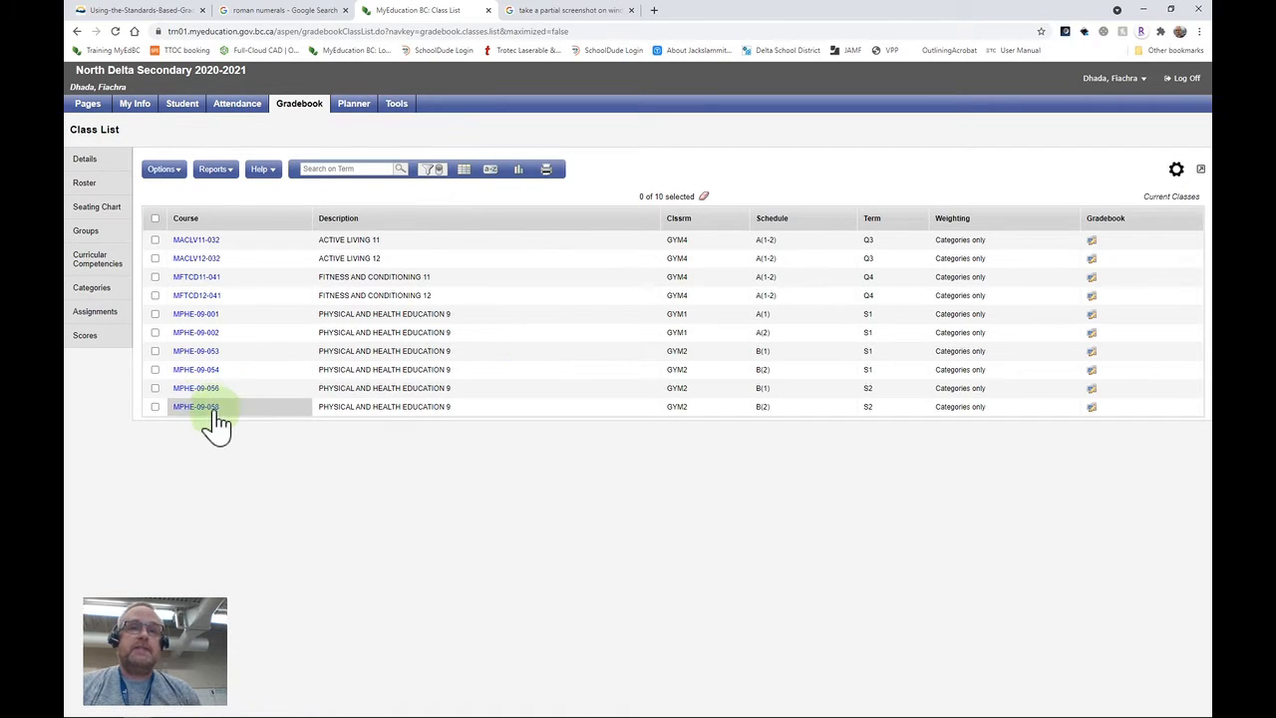
pyautogui.click(206, 409)
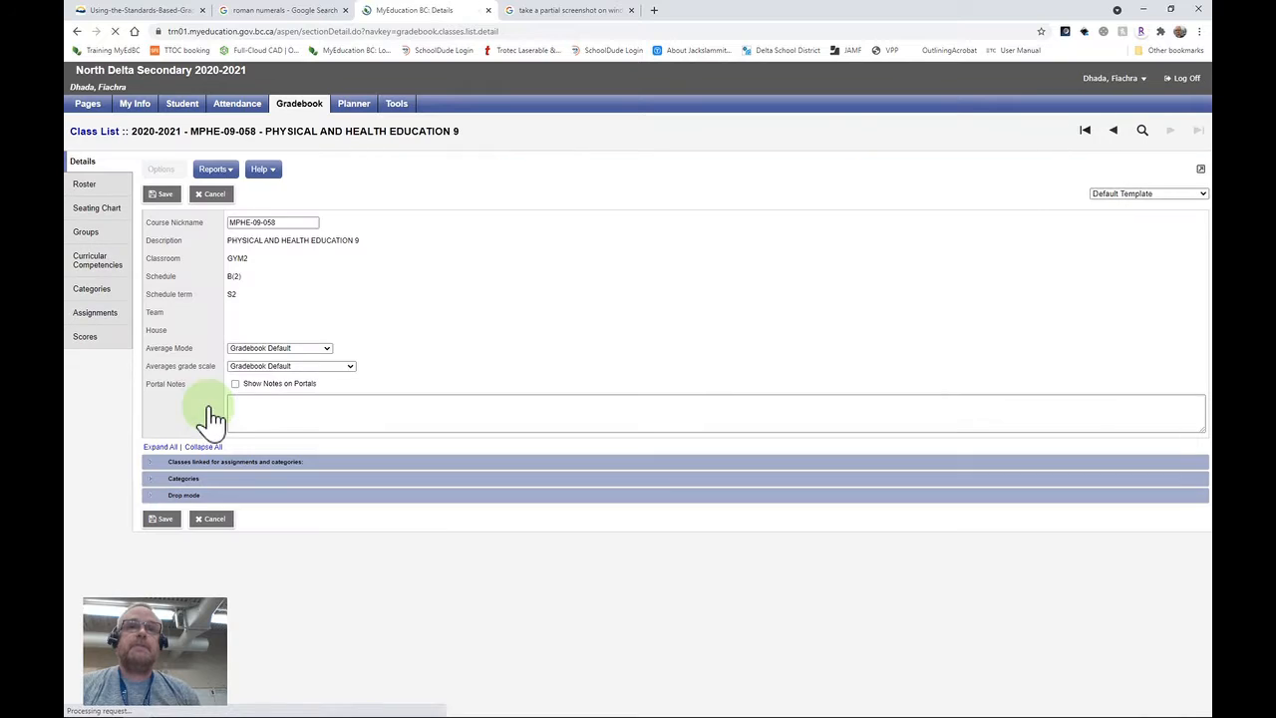
pyautogui.click(174, 479)
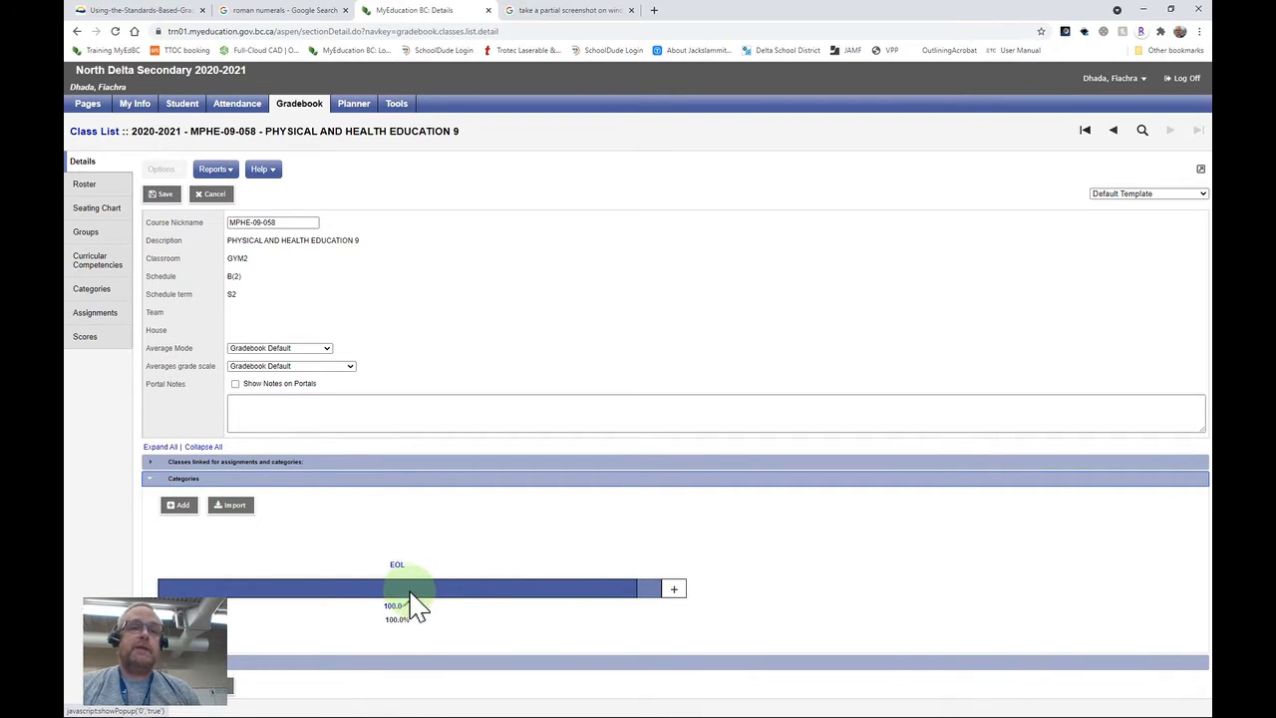
# Open the class's Participation Week one assignment and view the standards attached to it
pyautogui.click(94, 315)
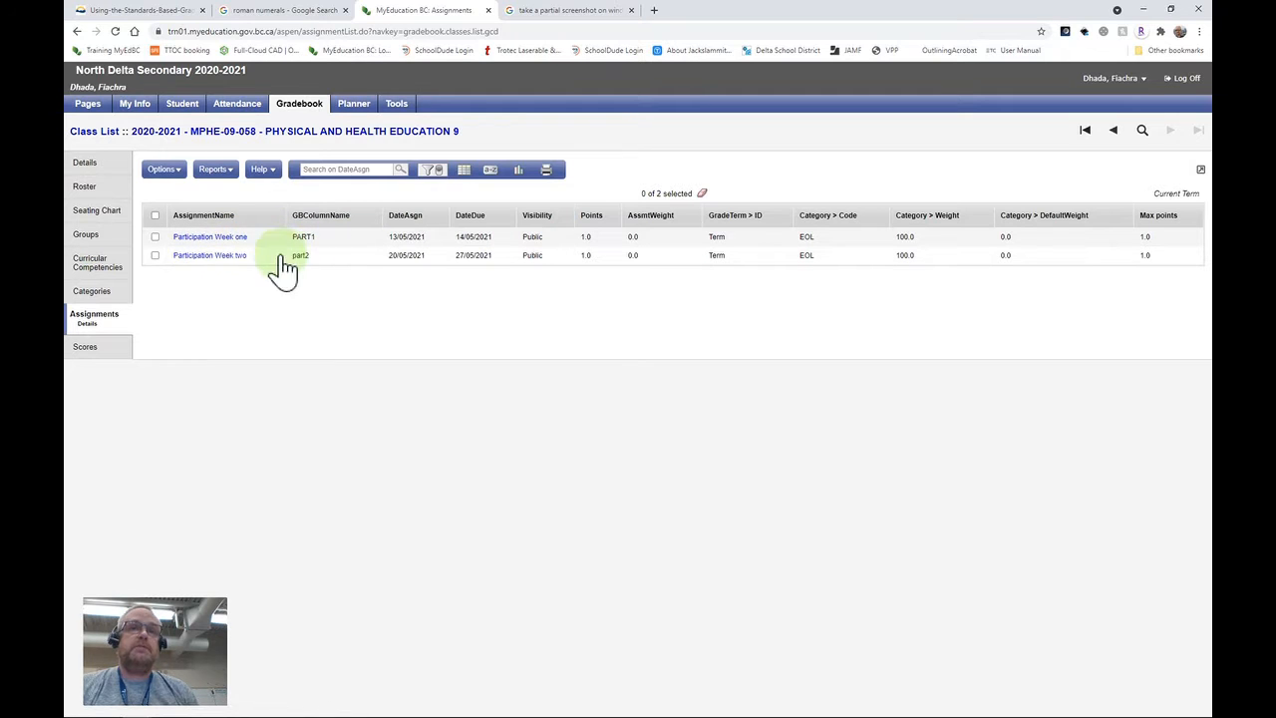
pyautogui.click(226, 242)
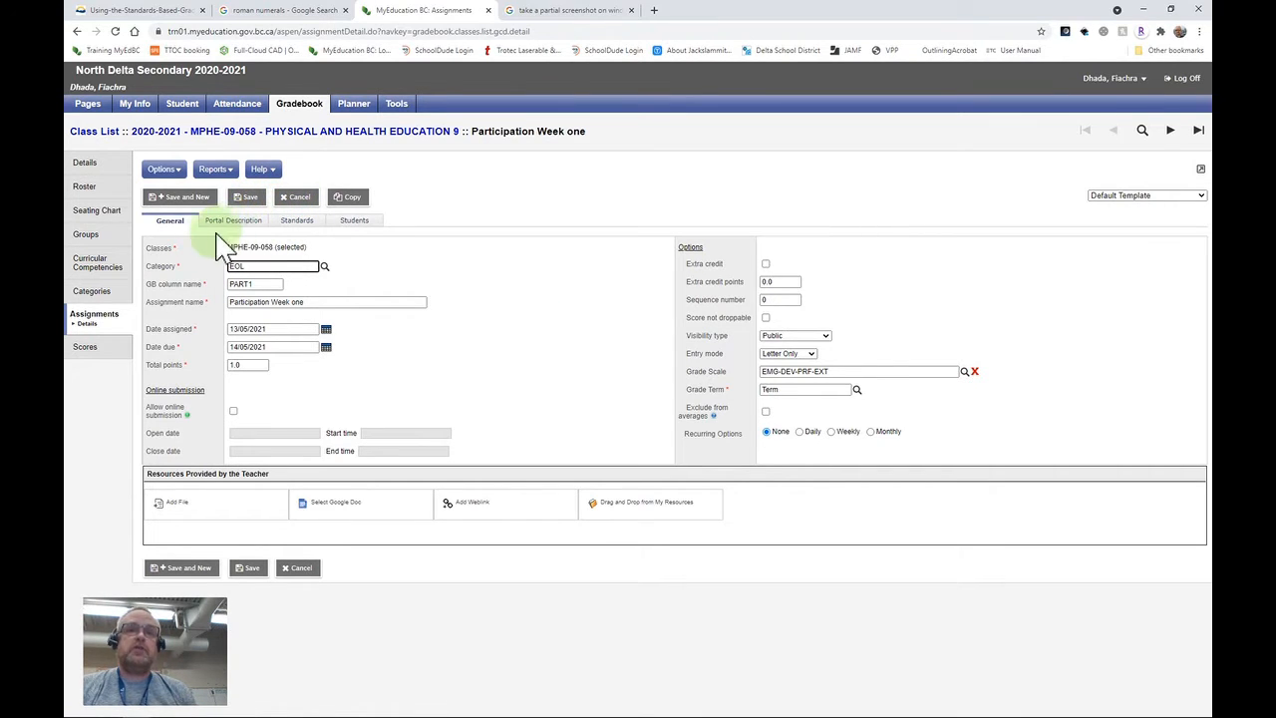
pyautogui.click(298, 226)
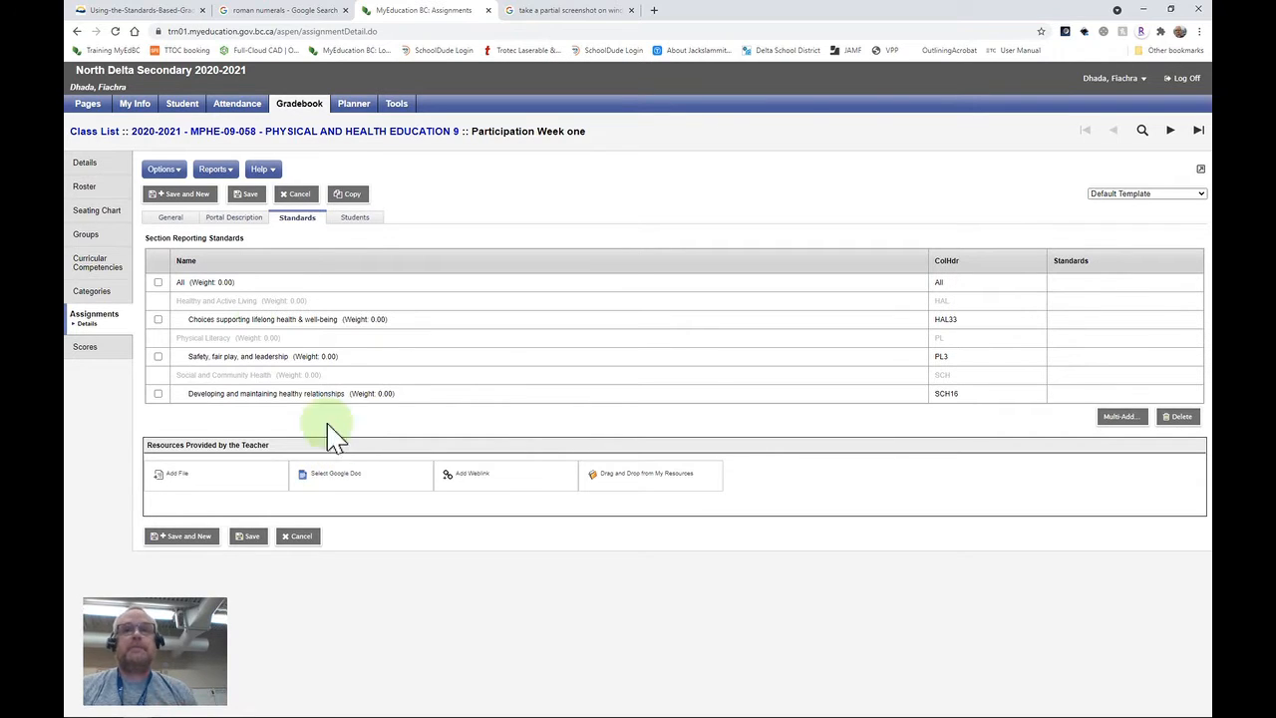
# Open the class's Scores grid, show the All standard, and select the first student's PART1 score cell
pyautogui.click(96, 357)
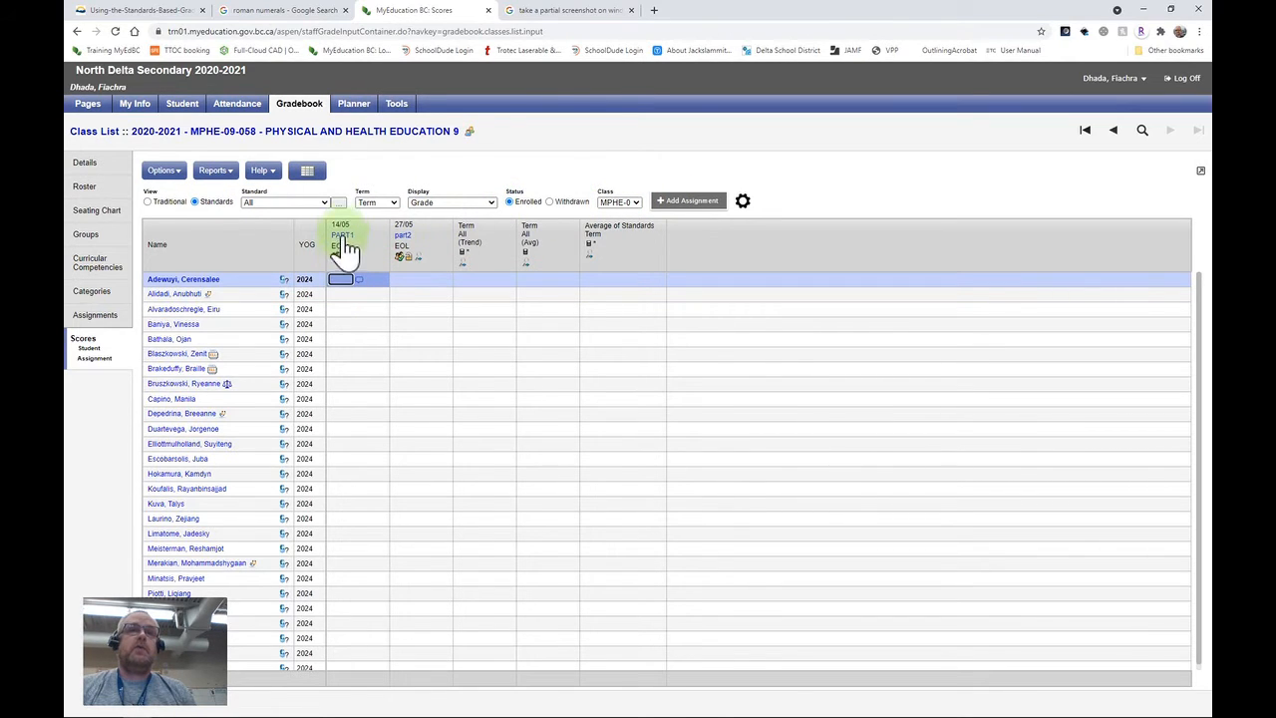
pyautogui.click(323, 205)
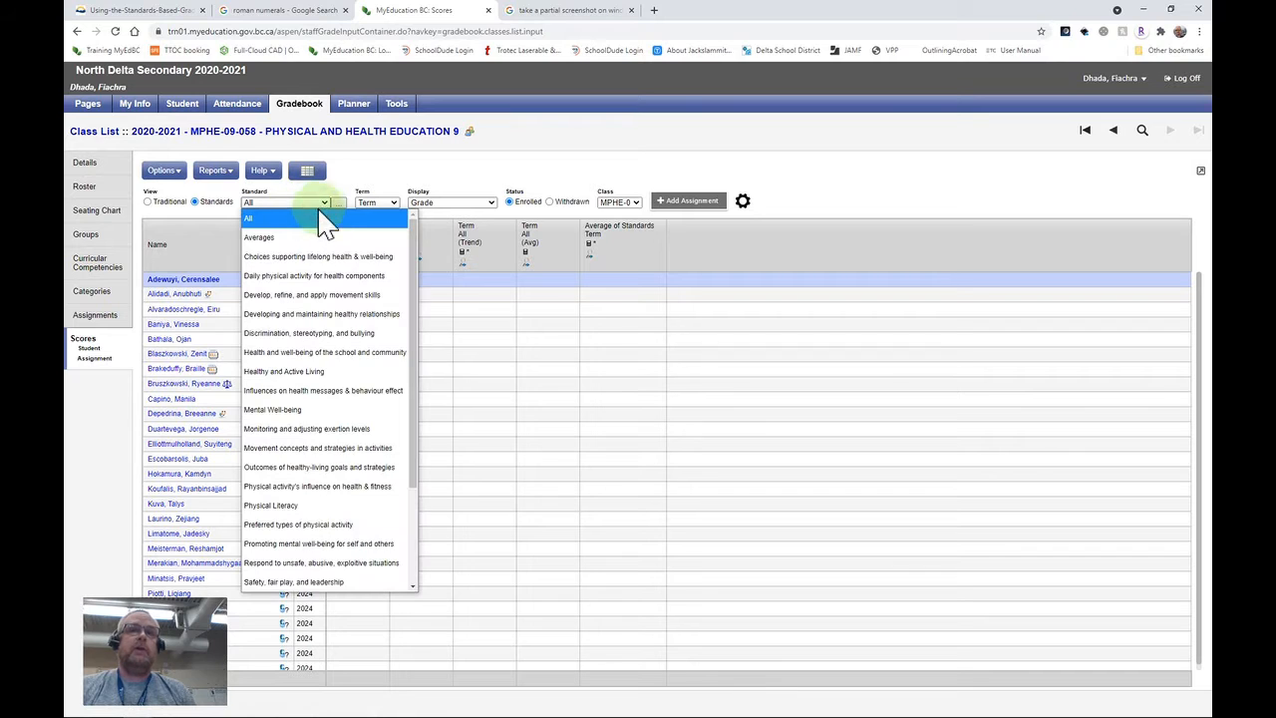
pyautogui.click(306, 221)
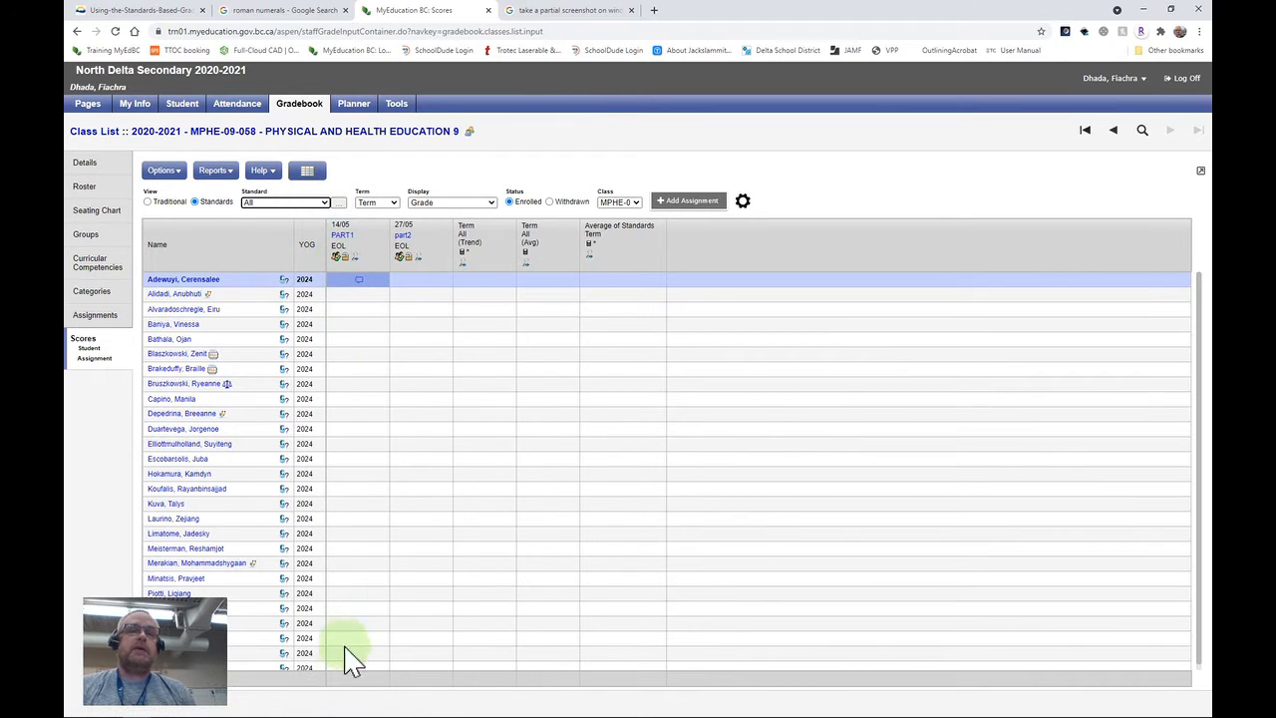
pyautogui.click(343, 279)
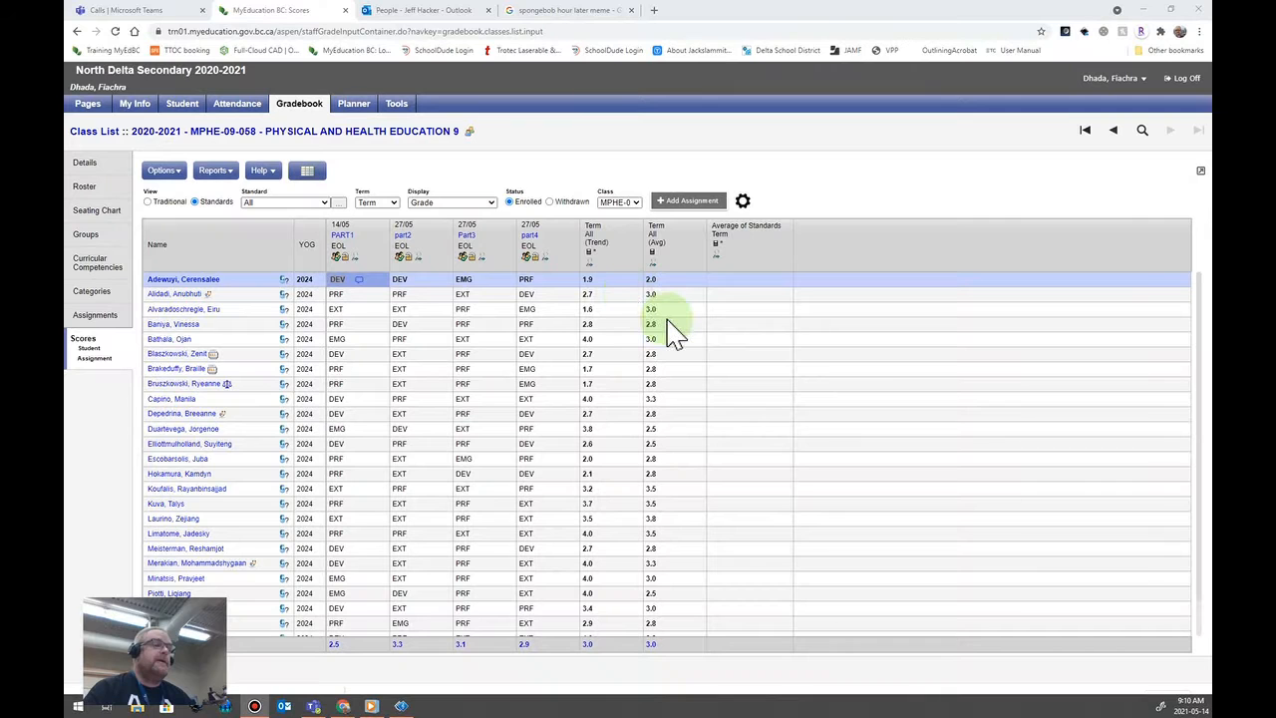
# Set the score grid's display mode to Color
pyautogui.click(491, 201)
pyautogui.click(464, 230)
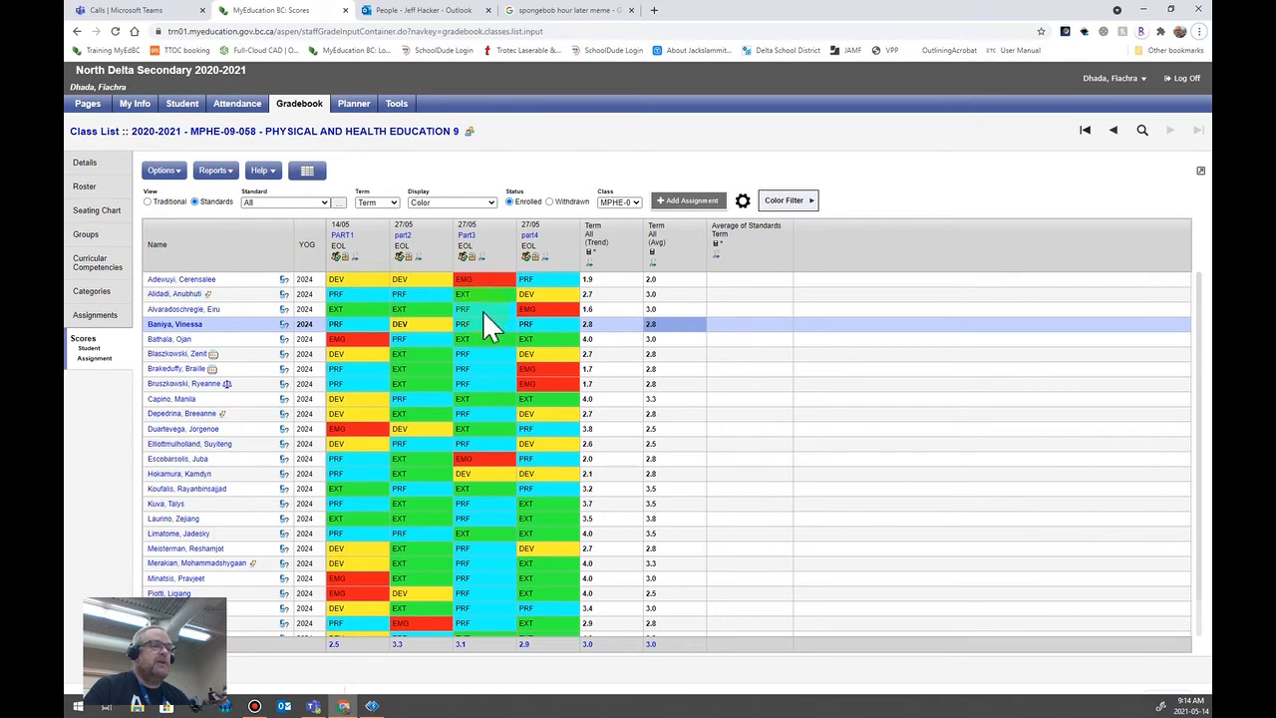
# Examine the color-coded assignment scores of the whole class and compare them with the term Trend and Avg columns
pyautogui.scroll(-1, 547, 361)
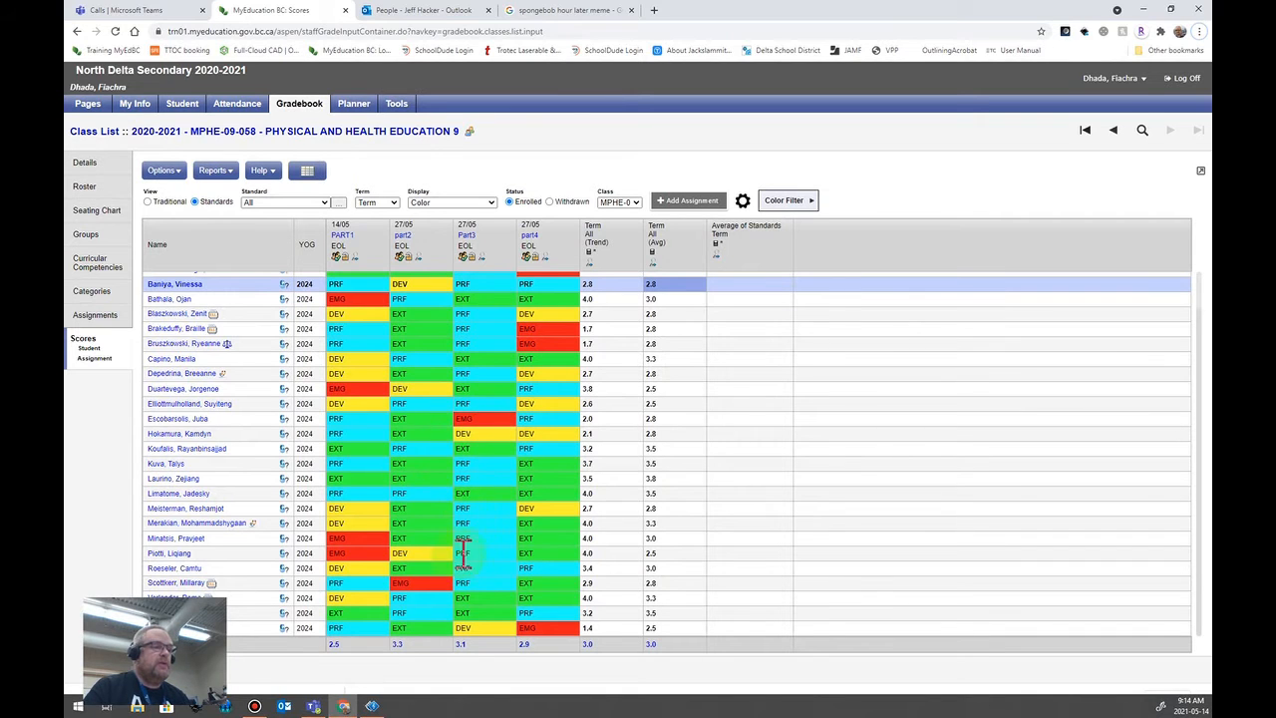
pyautogui.scroll(1, 548, 363)
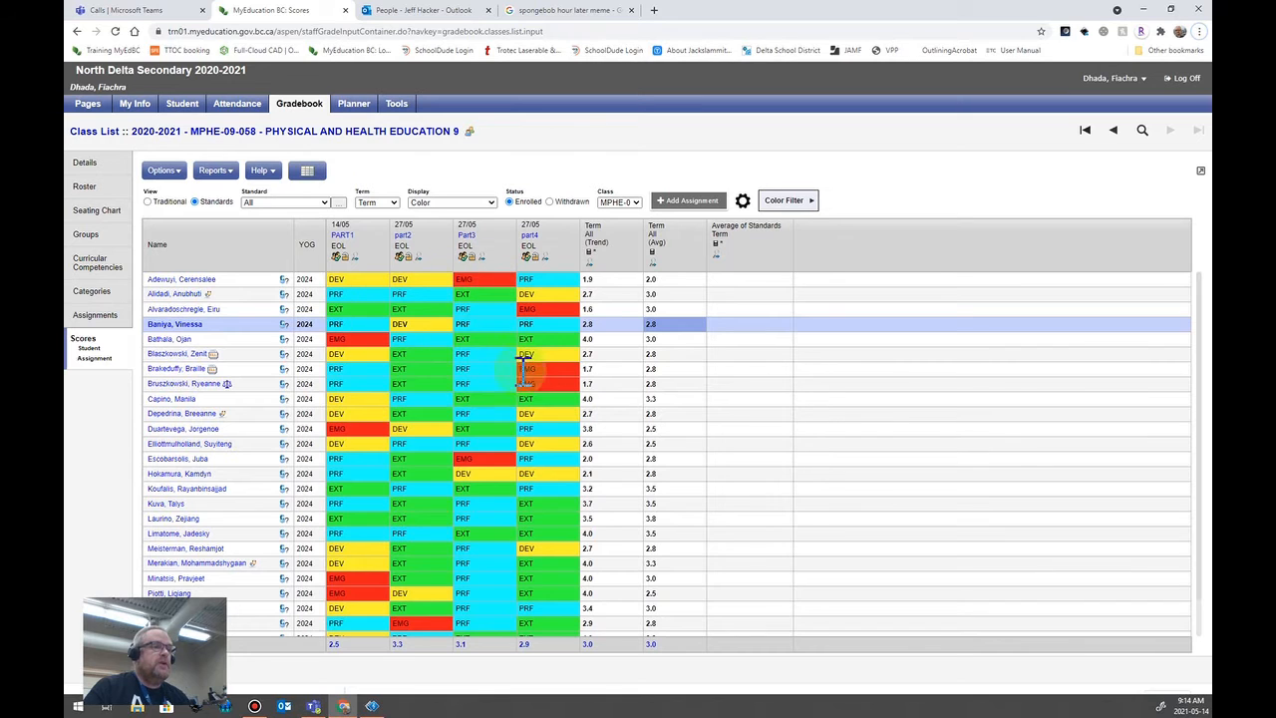
pyautogui.scroll(-1, 471, 489)
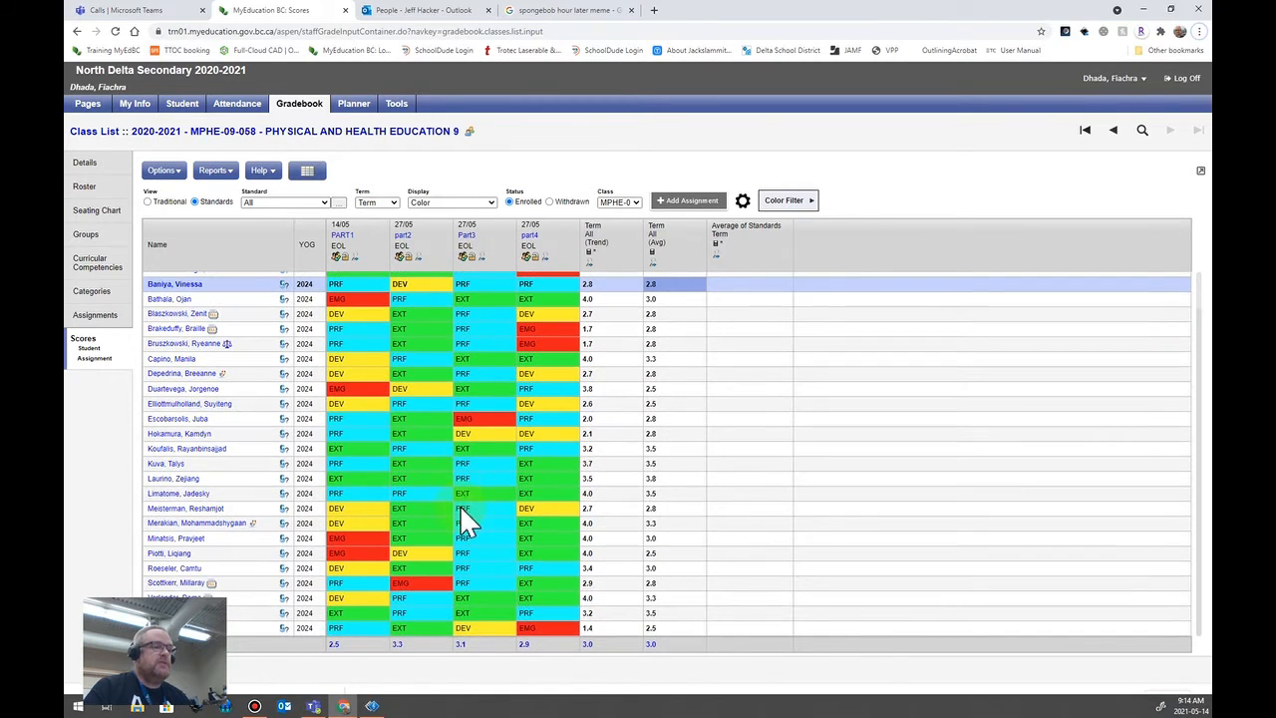
pyautogui.scroll(1, 517, 517)
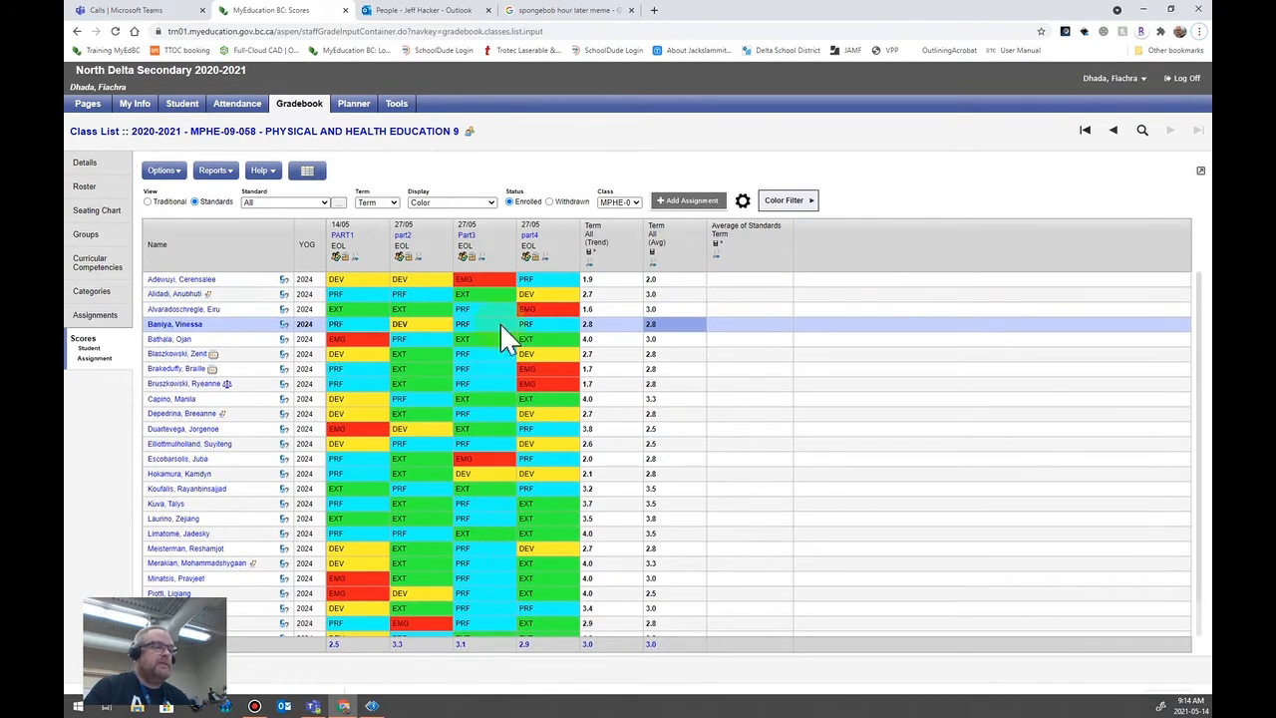
pyautogui.click(337, 342)
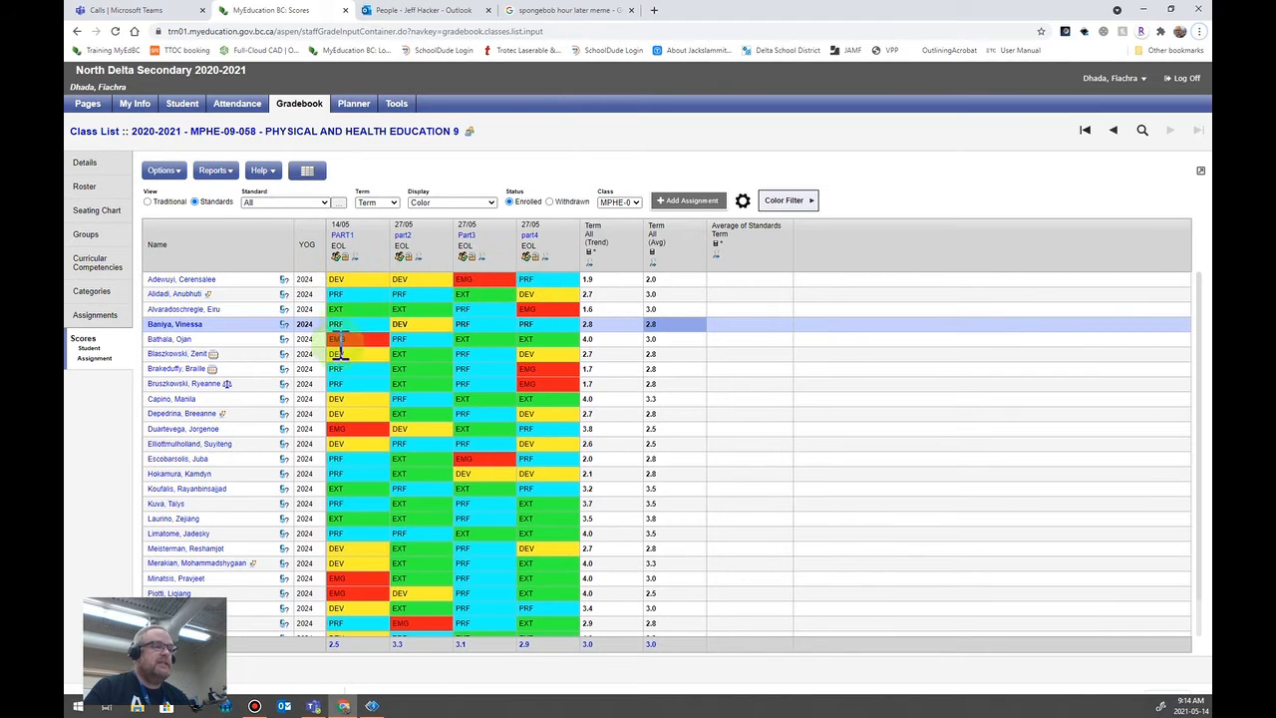
pyautogui.scroll(-1, 478, 469)
pyautogui.click(634, 604)
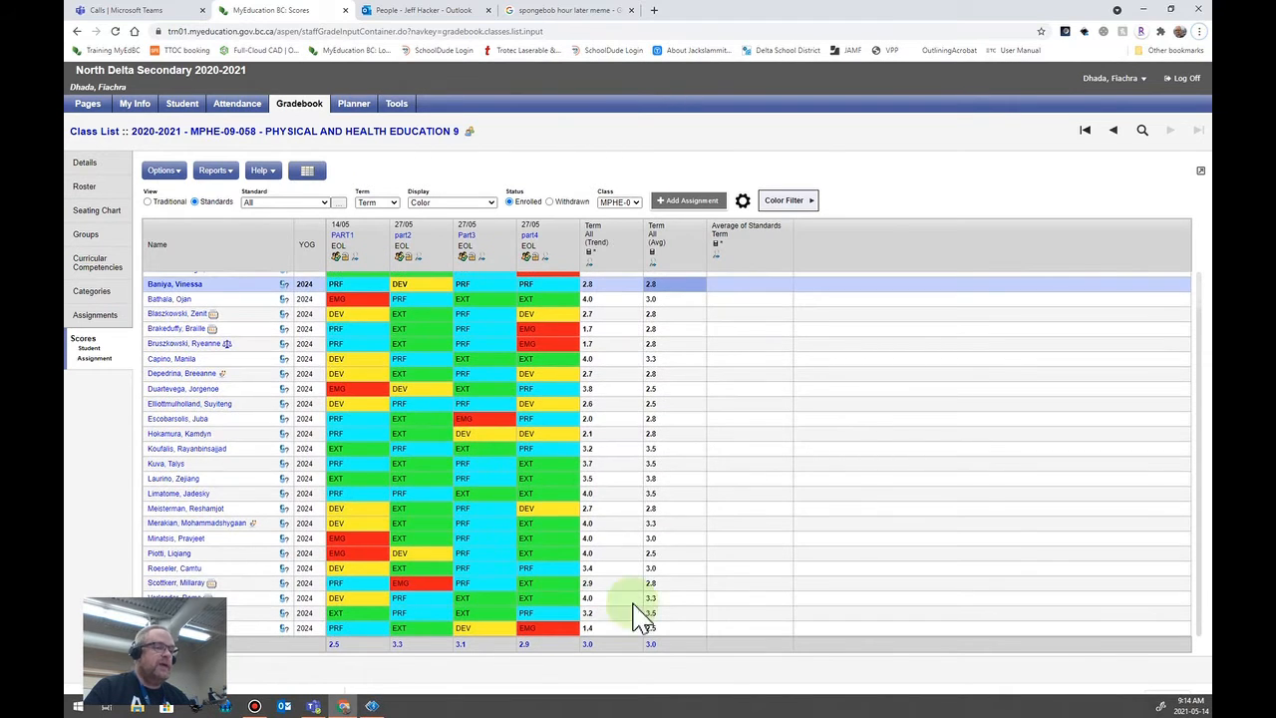
pyautogui.scroll(1, 542, 441)
pyautogui.click(399, 272)
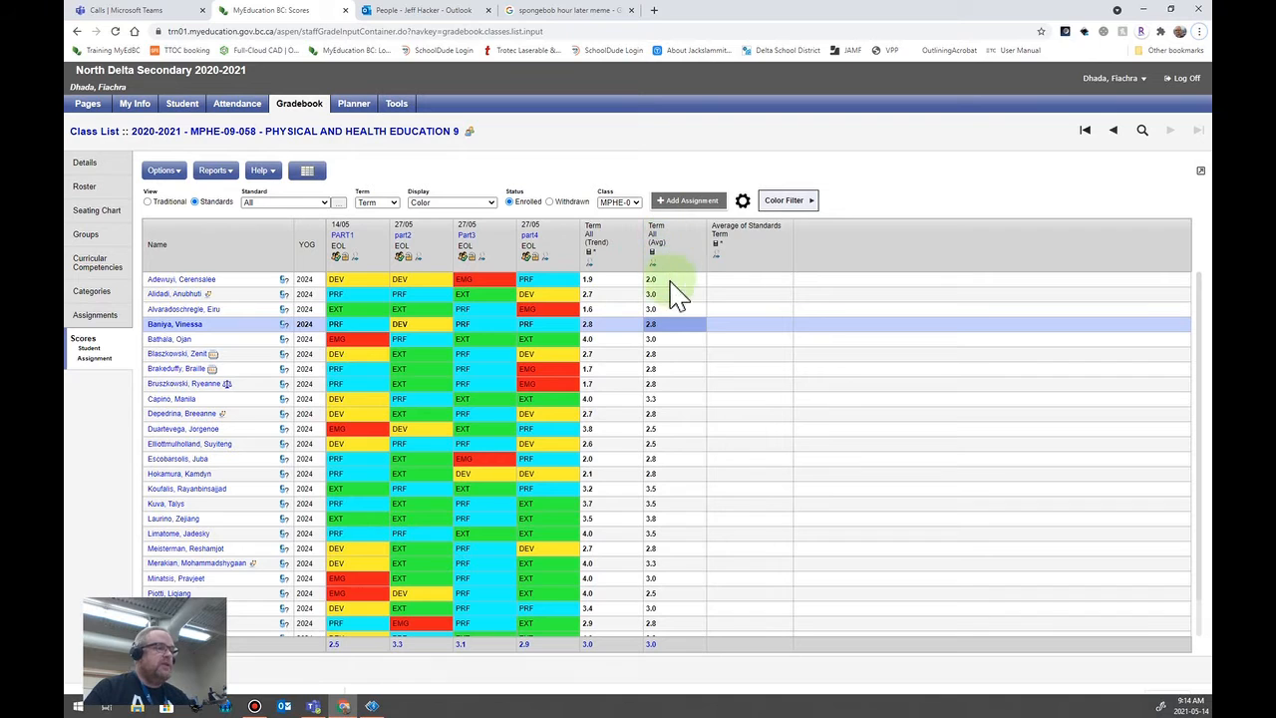
pyautogui.scroll(-1, 678, 357)
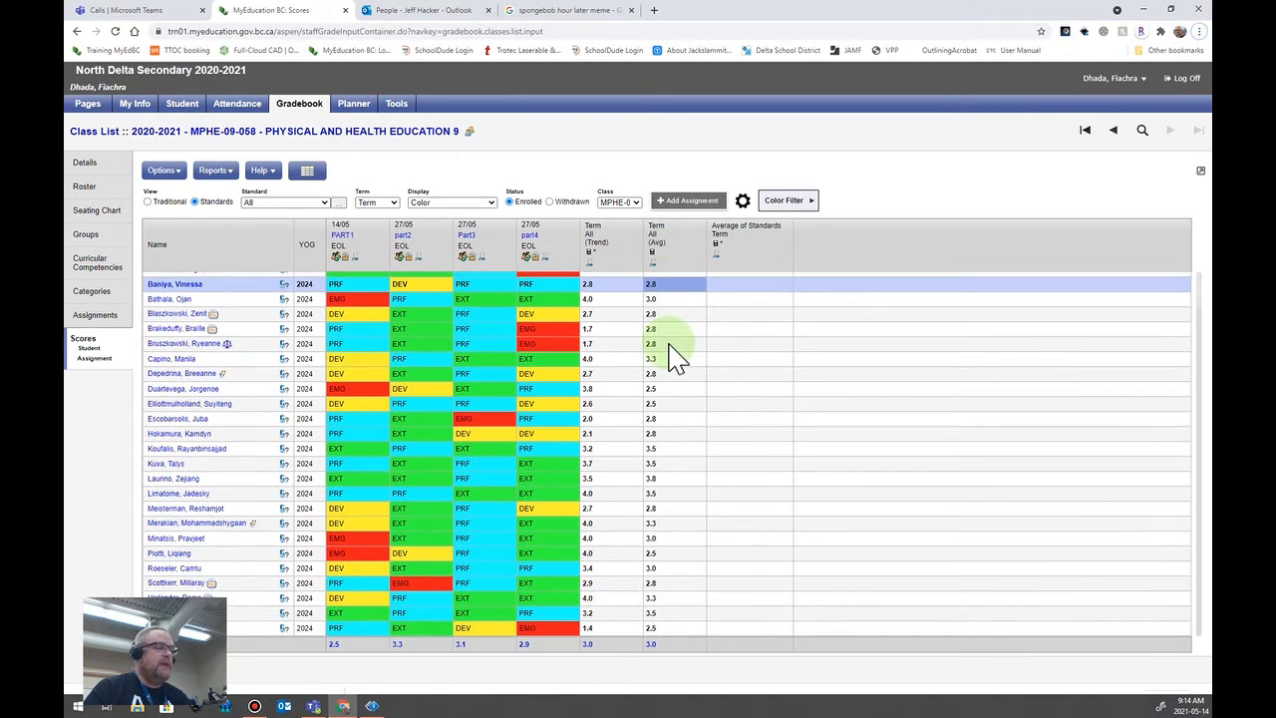
pyautogui.scroll(1, 670, 304)
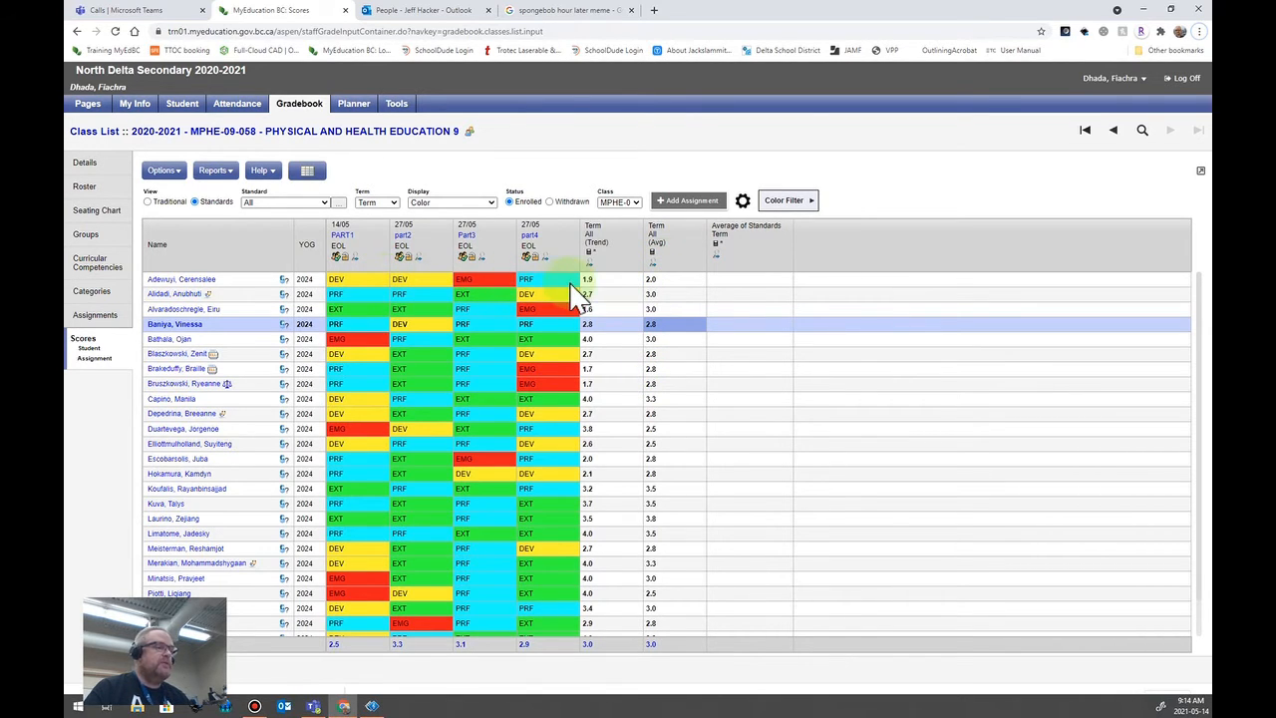
pyautogui.click(659, 293)
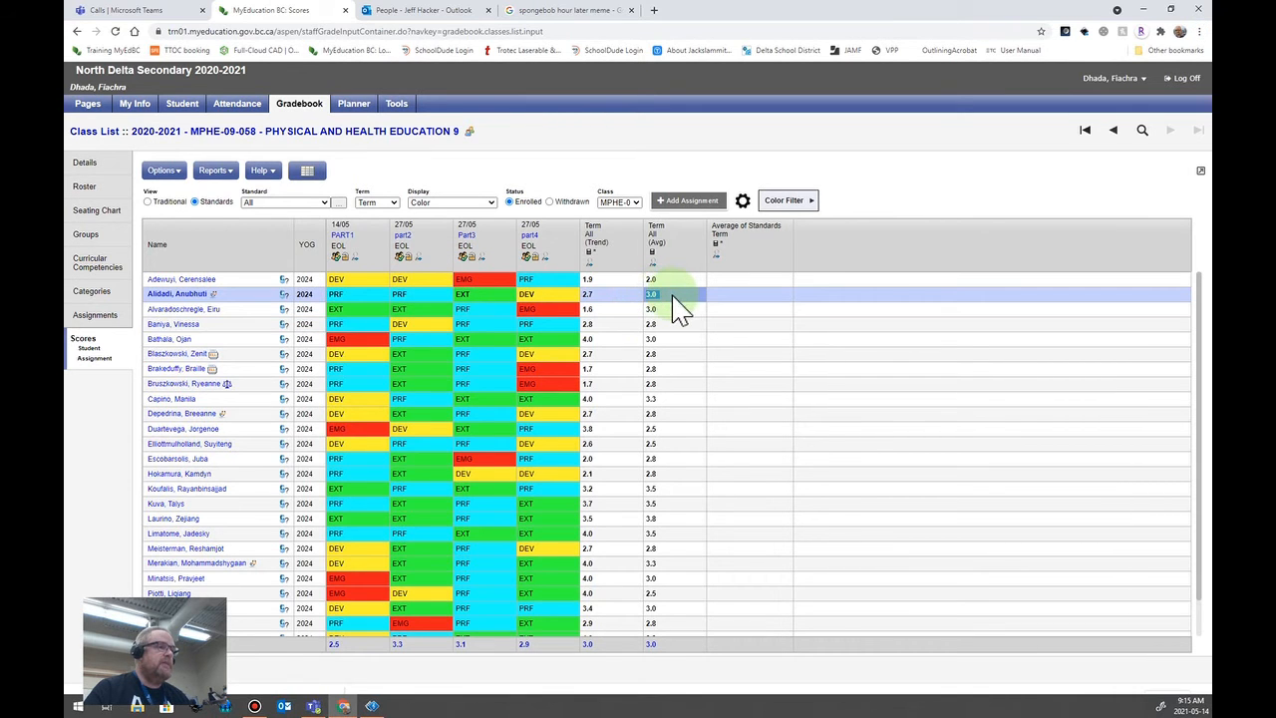
pyautogui.click(653, 309)
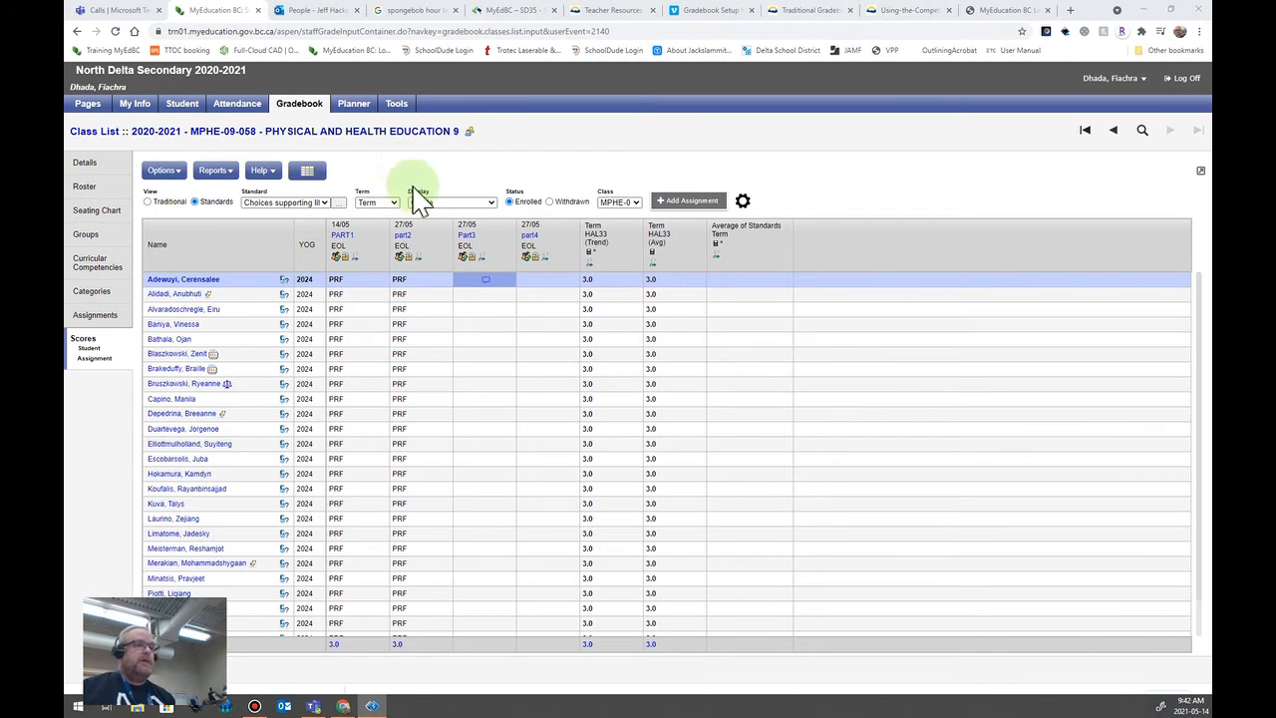
# For the Choices supporting lifelong health & well-being standard, enter prf as the first student's Part3 score
pyautogui.click(324, 202)
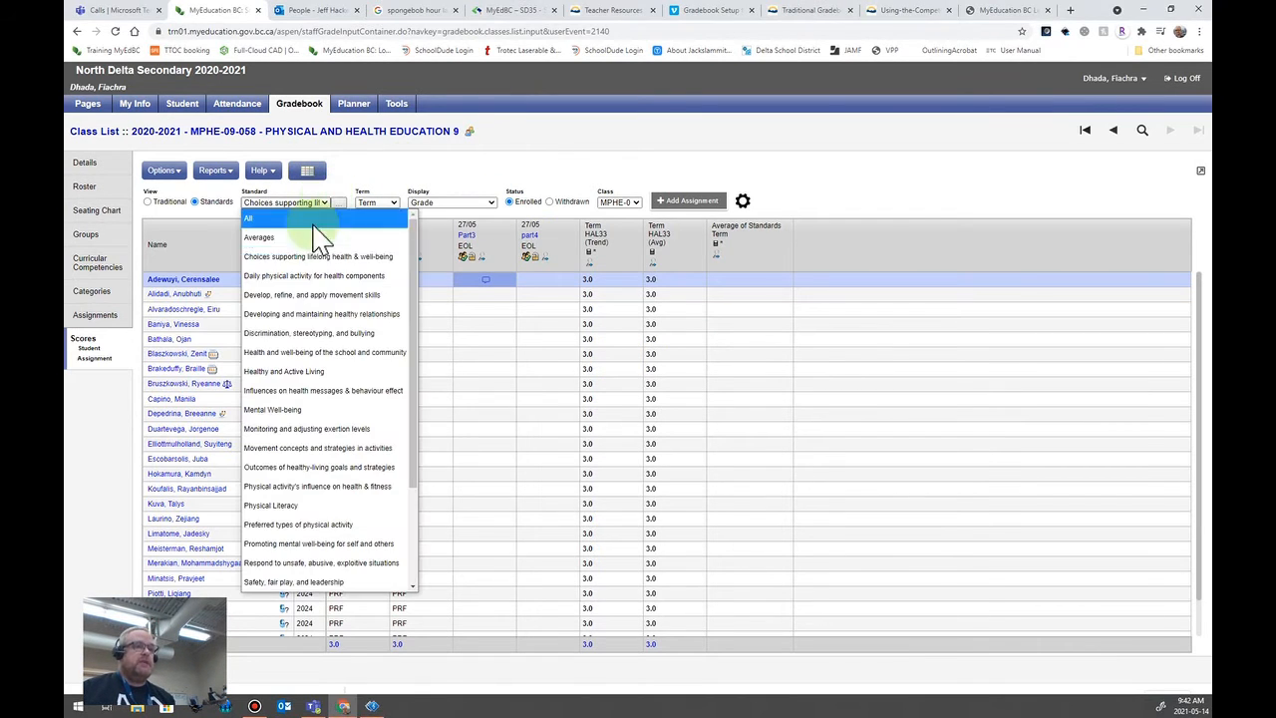
pyautogui.click(321, 257)
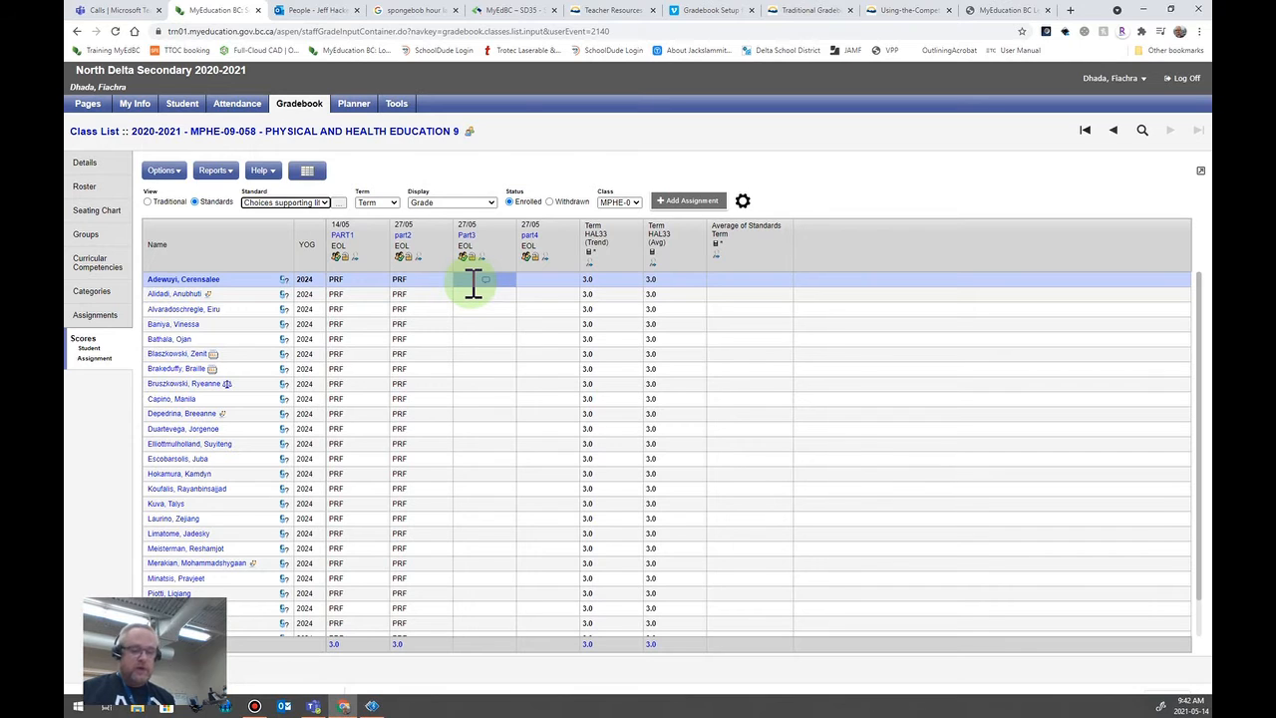
pyautogui.press('Down')
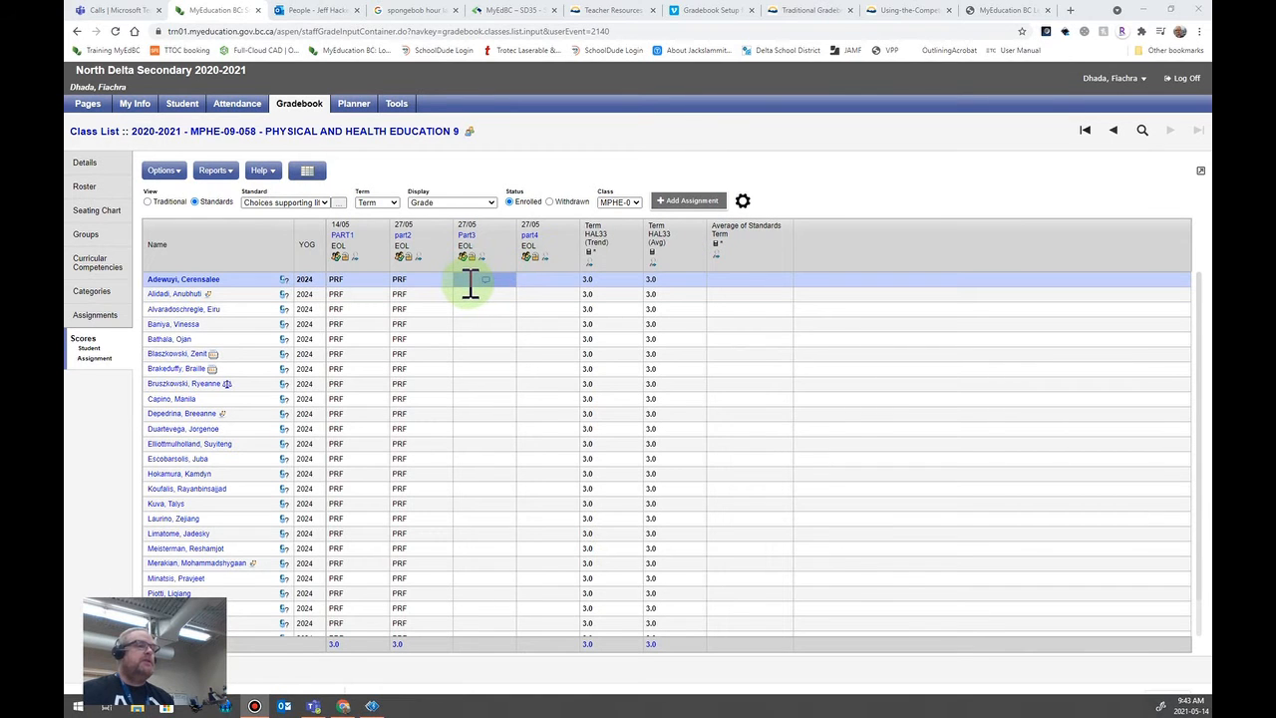
pyautogui.click(470, 280)
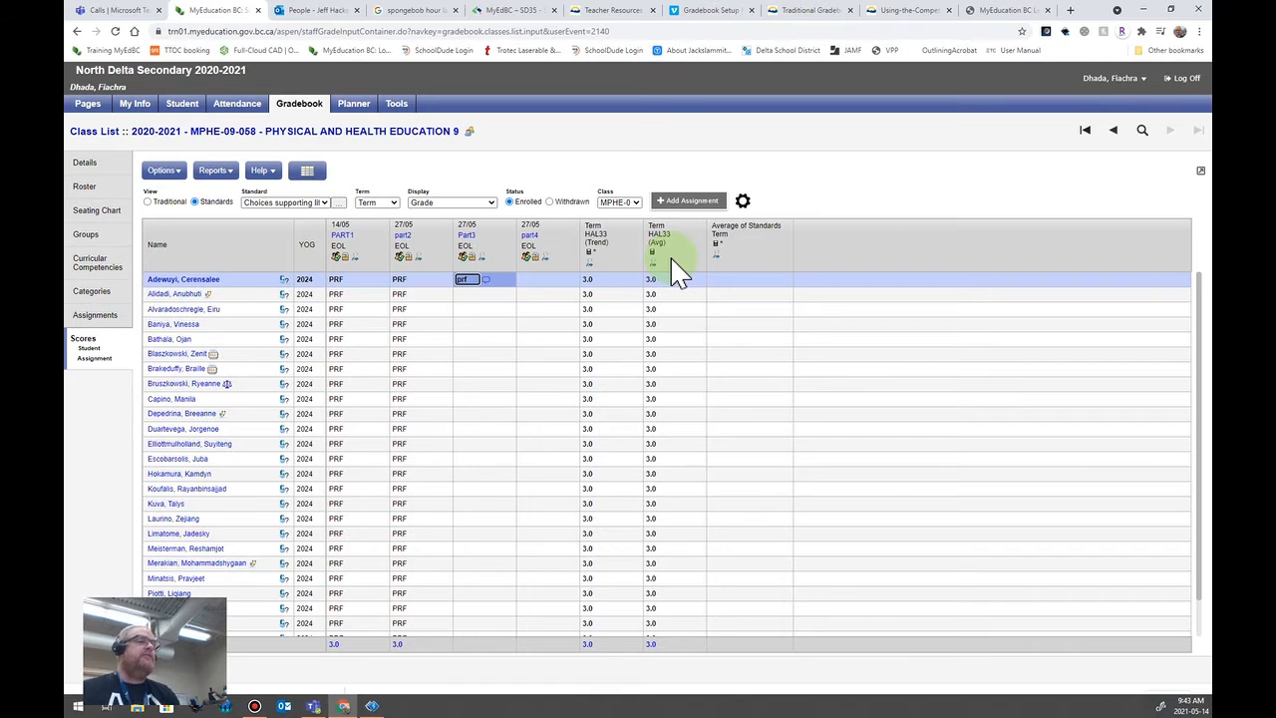
pyautogui.write('prf')
pyautogui.press('Return')
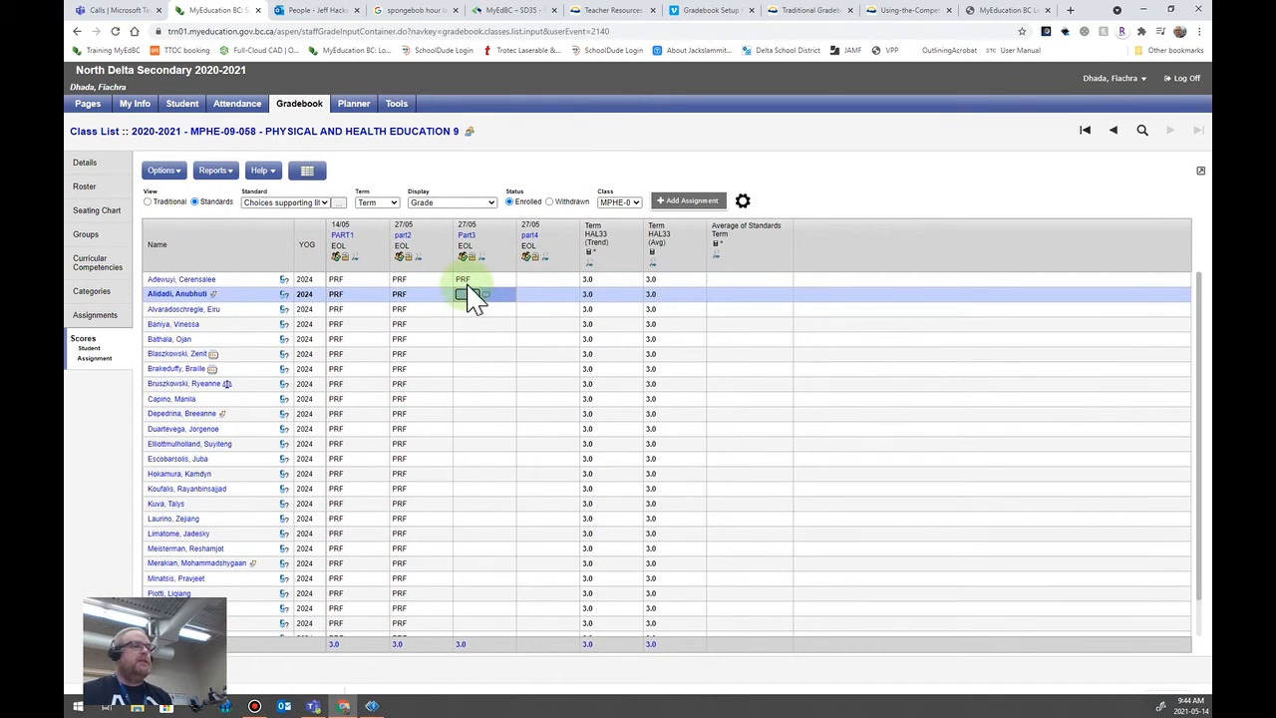
# Fill the first student's Part3 score down to all other students in the class
pyautogui.click(468, 282)
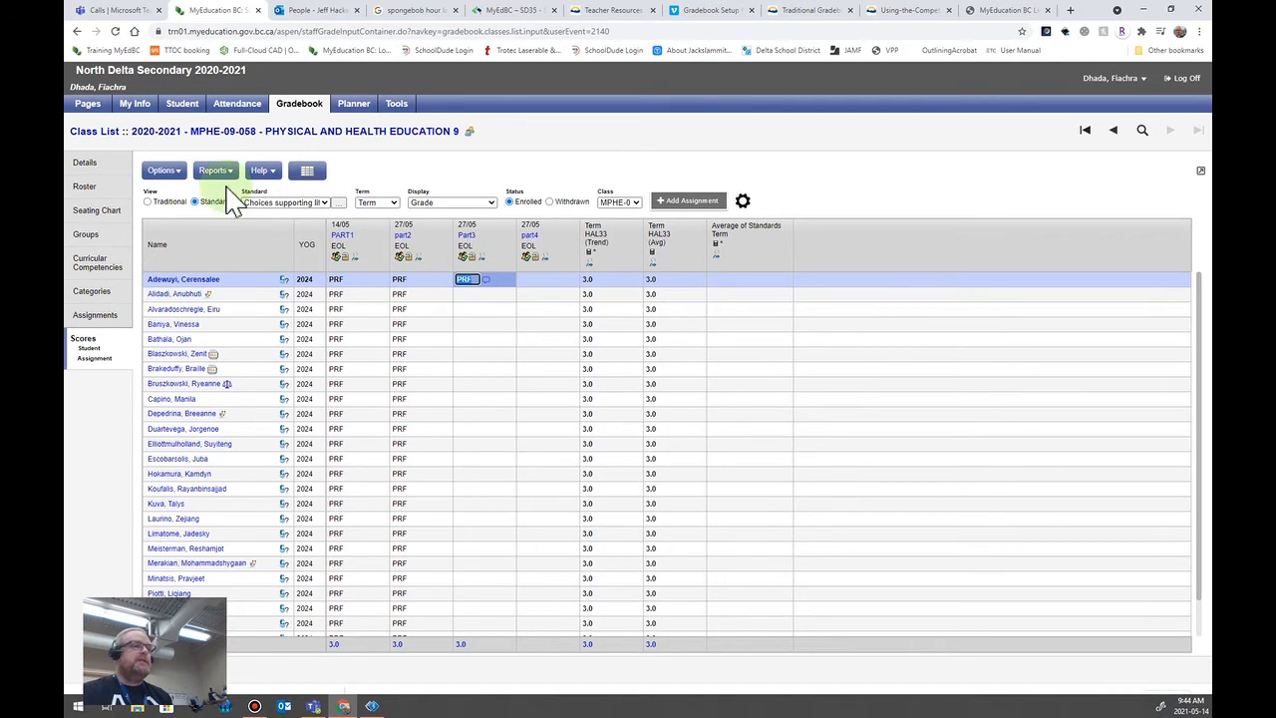
pyautogui.click(166, 172)
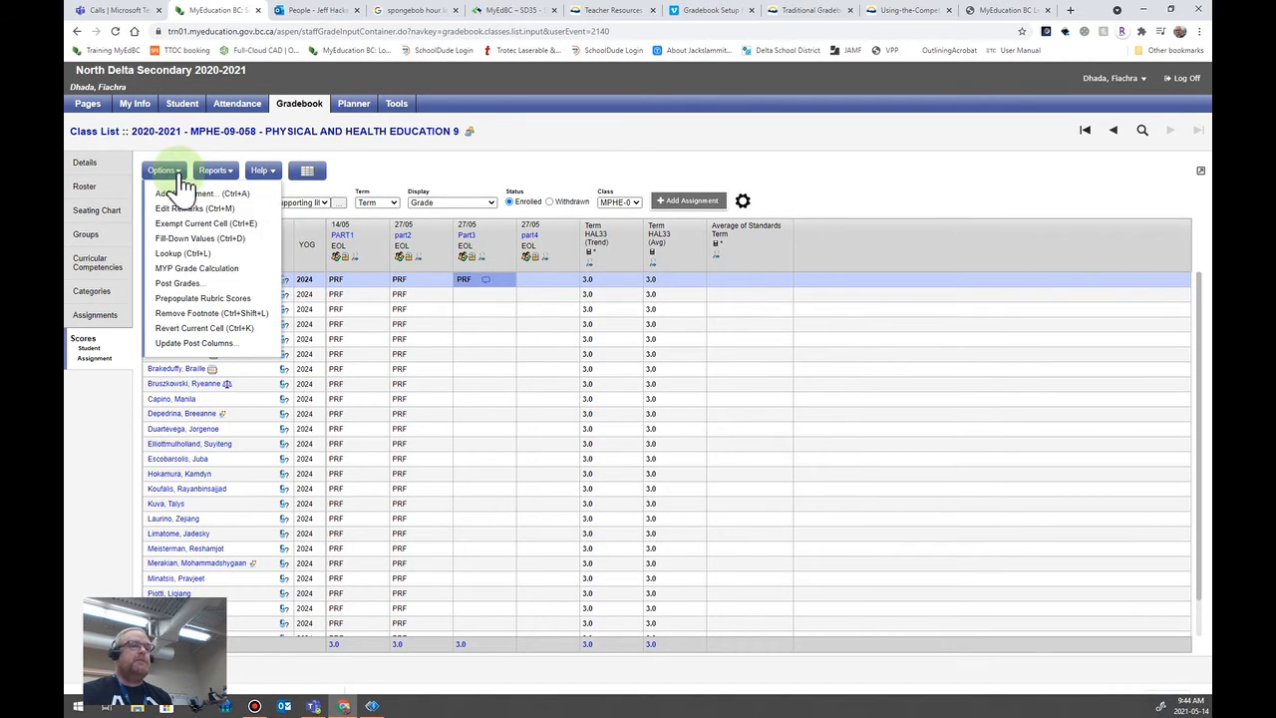
pyautogui.click(239, 249)
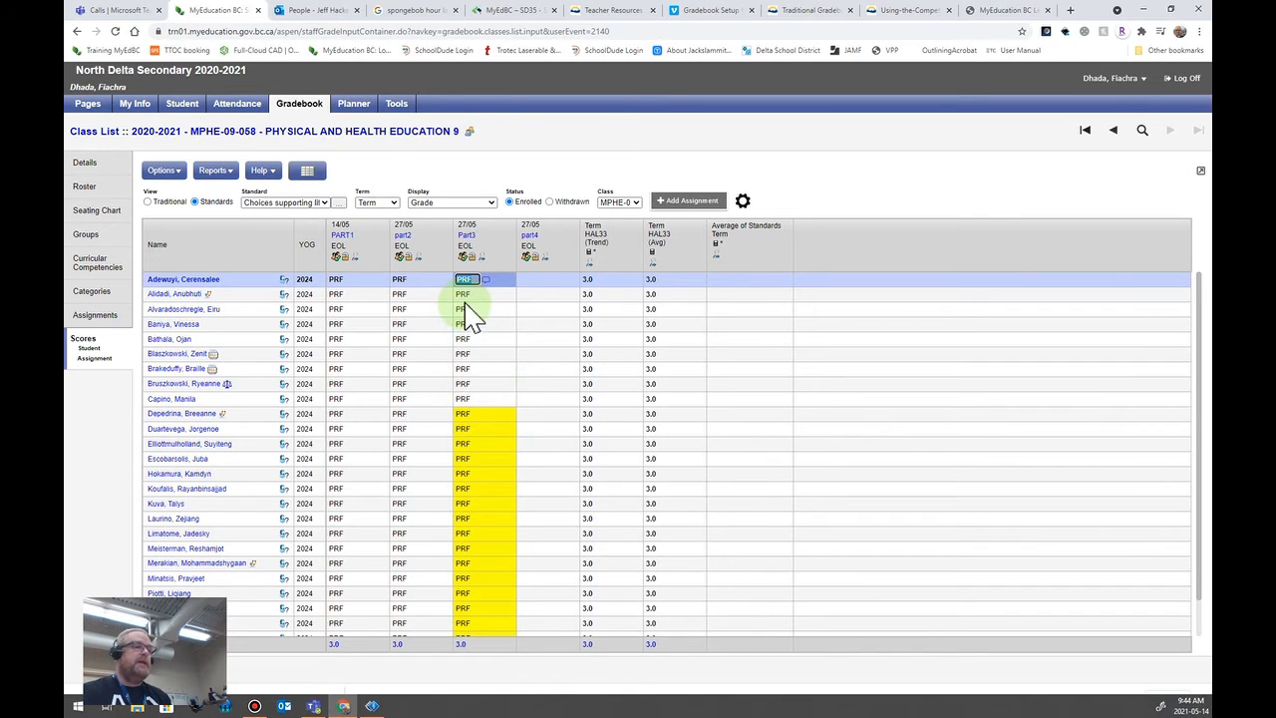
# Override the Part3 scores of the third and fifth students with dev and ext respectively
pyautogui.click(462, 309)
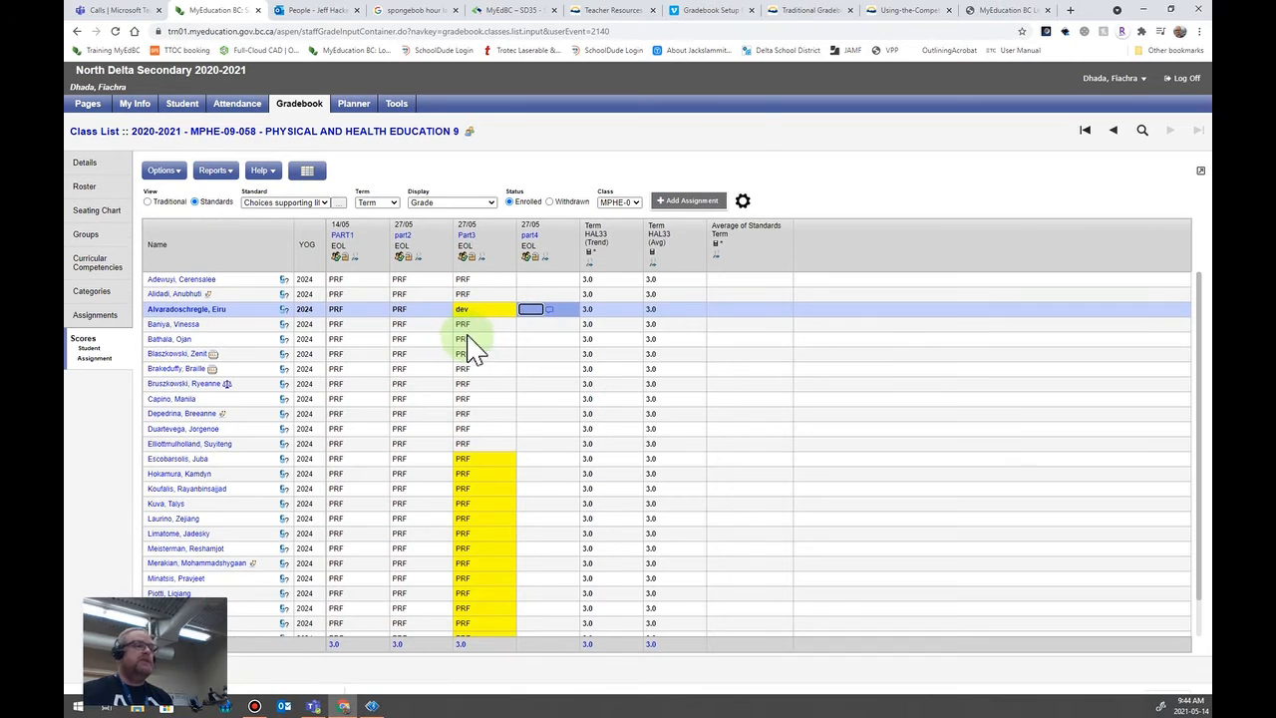
pyautogui.click(465, 339)
pyautogui.write('e')
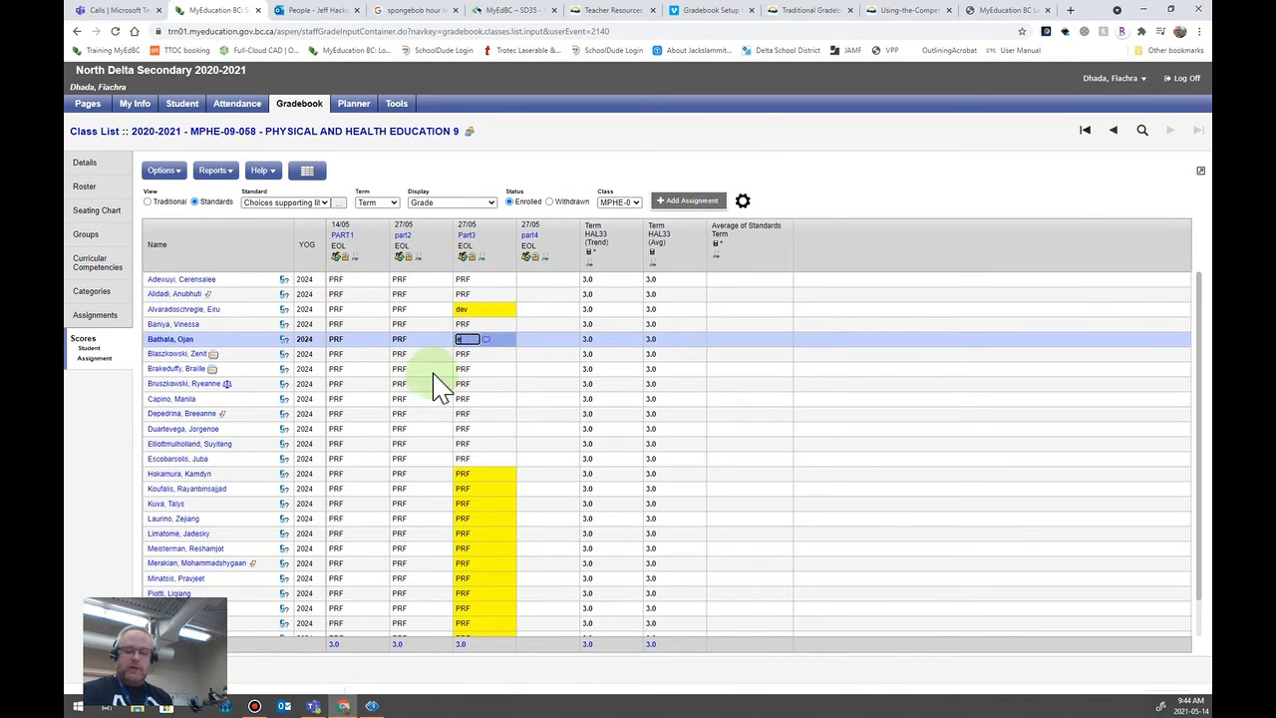
pyautogui.write('xt')
# Override the tenth student's Part3 score with dev and the fourteenth student's Part3 score with emg
pyautogui.click(483, 414)
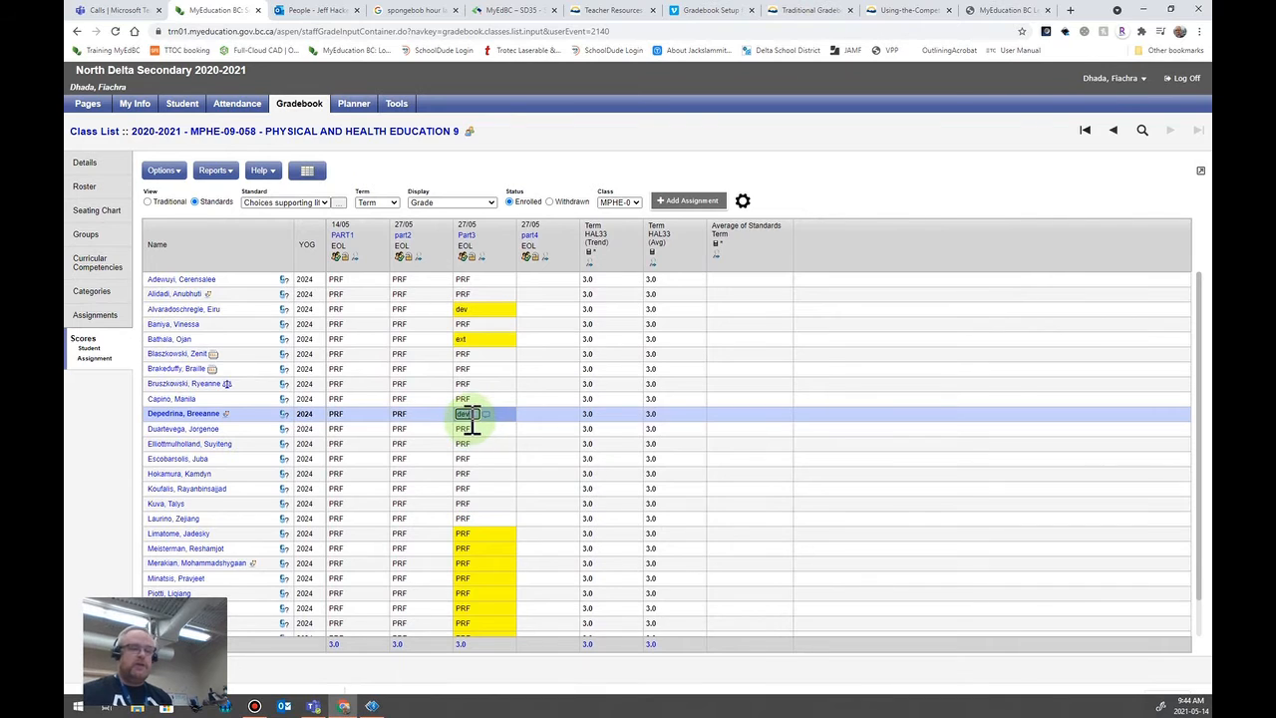
pyautogui.write('dev')
pyautogui.click(477, 475)
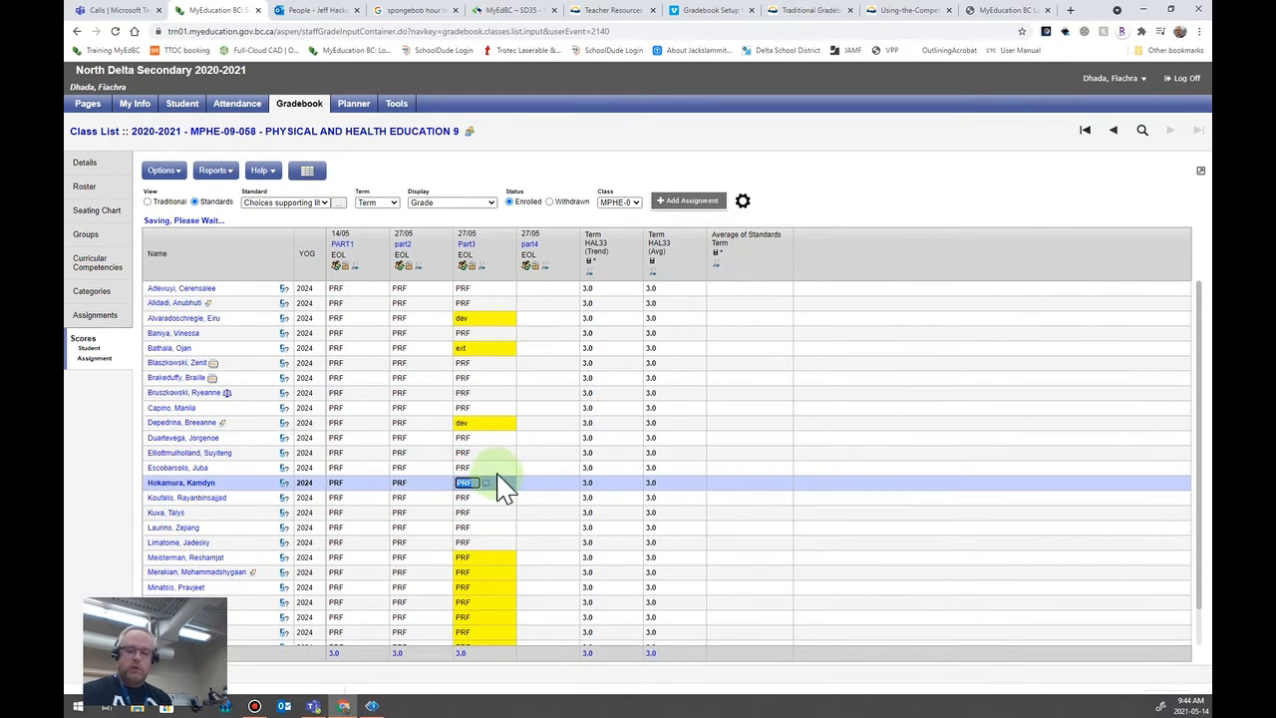
pyautogui.write('em')
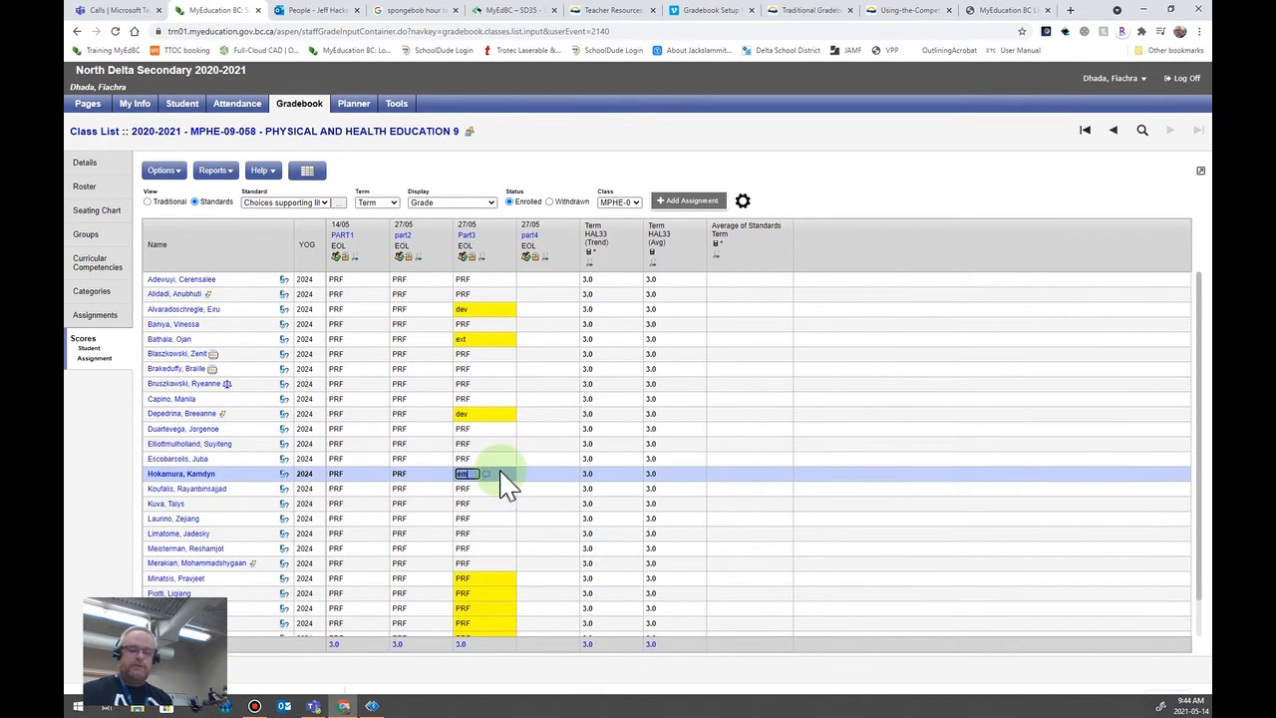
pyautogui.write('g')
pyautogui.click(491, 490)
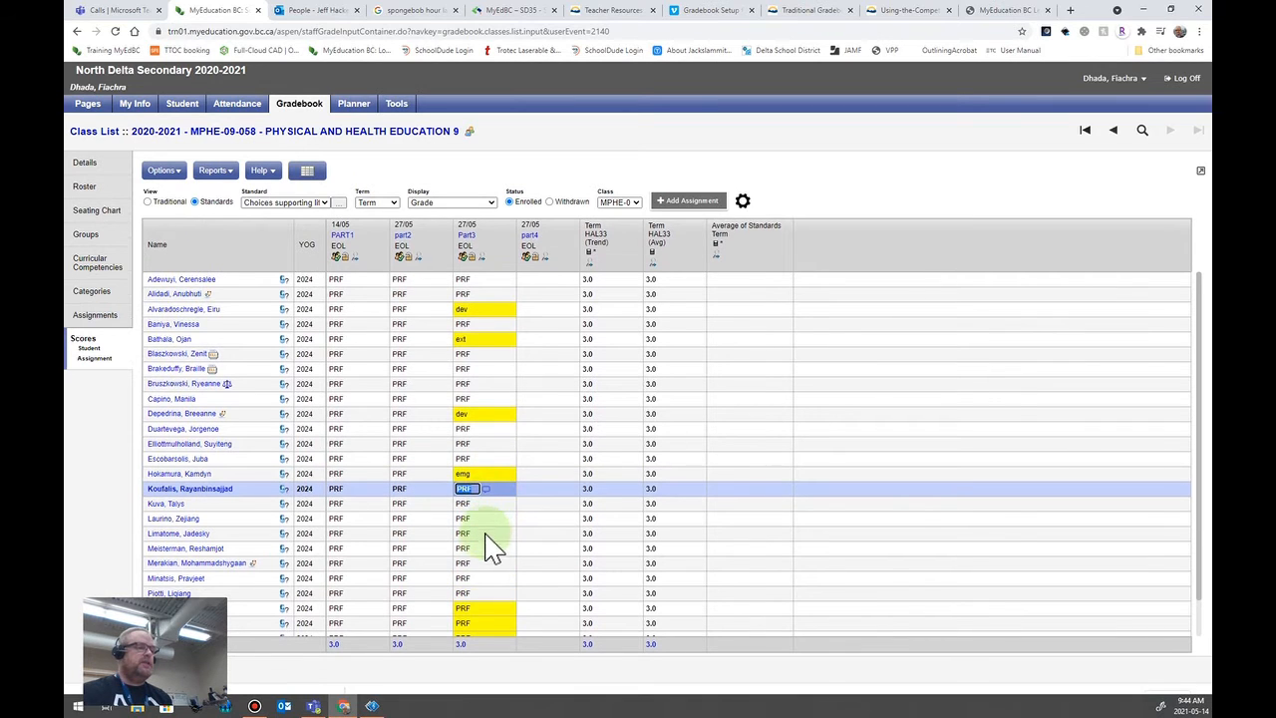
pyautogui.click(504, 563)
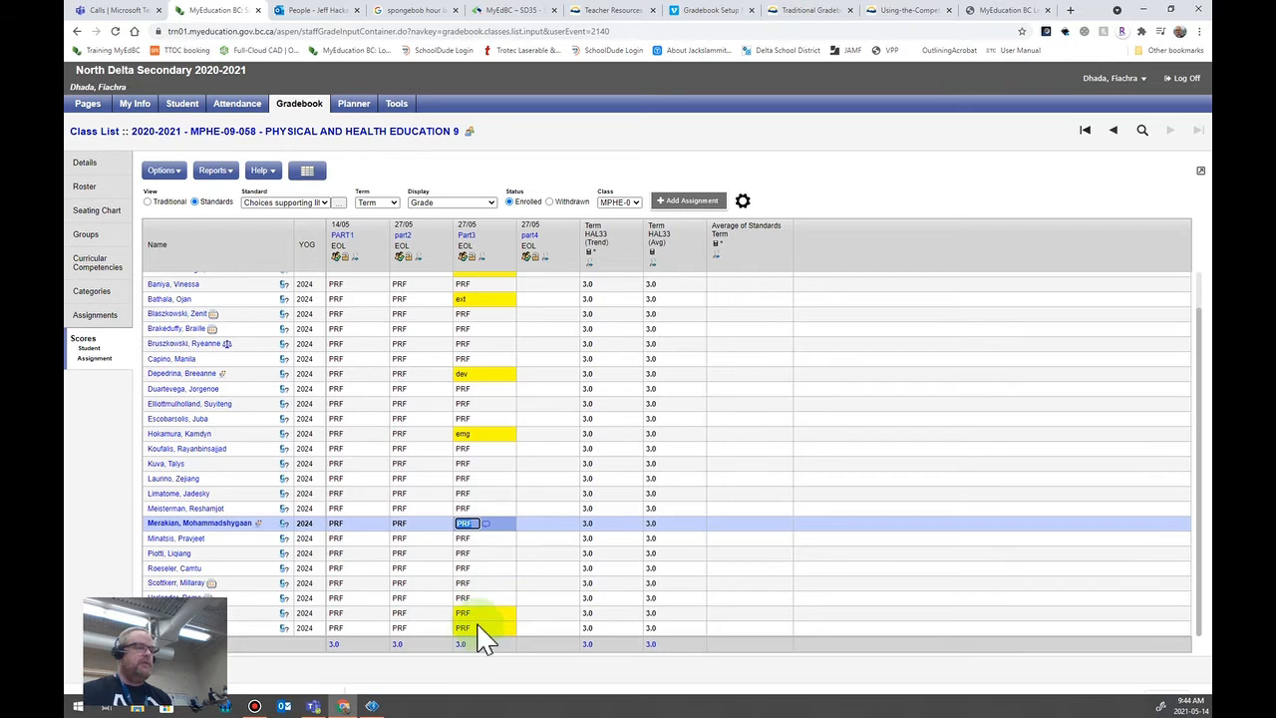
pyautogui.scroll(2, 504, 454)
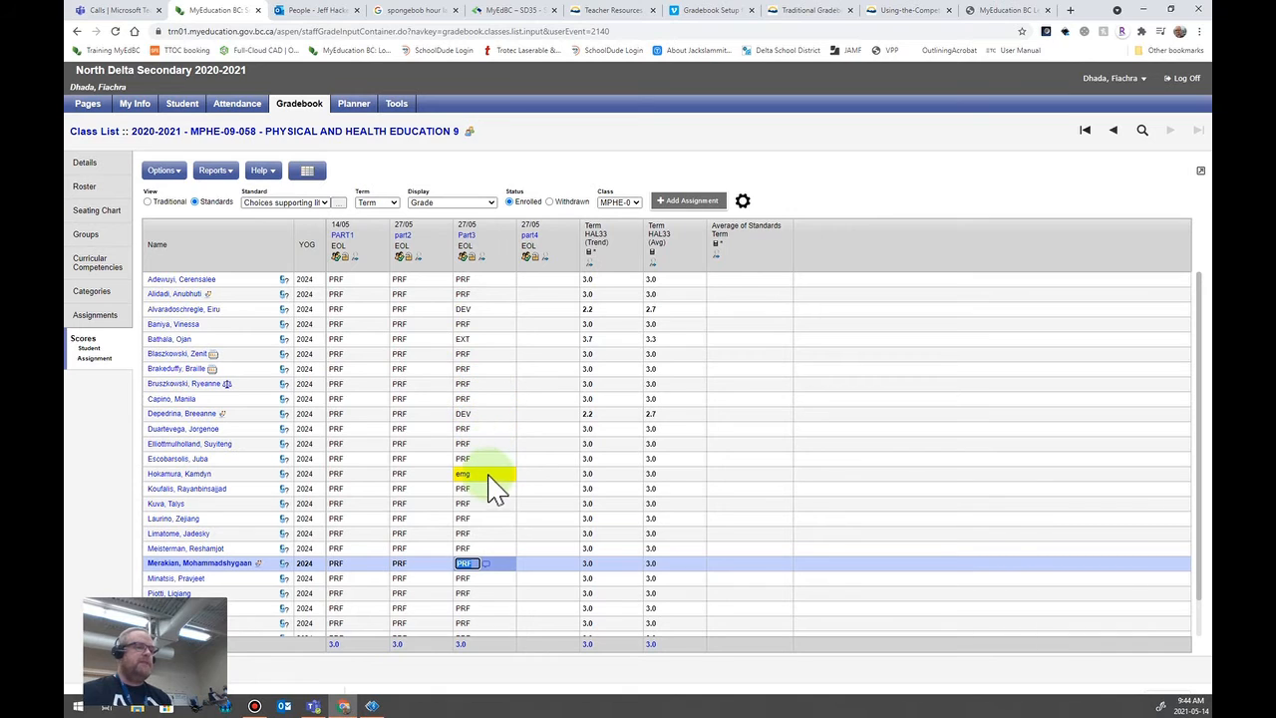
# Change the fifth student's part2 score to dev and the ninth student's PART1 score to emg
pyautogui.click(404, 340)
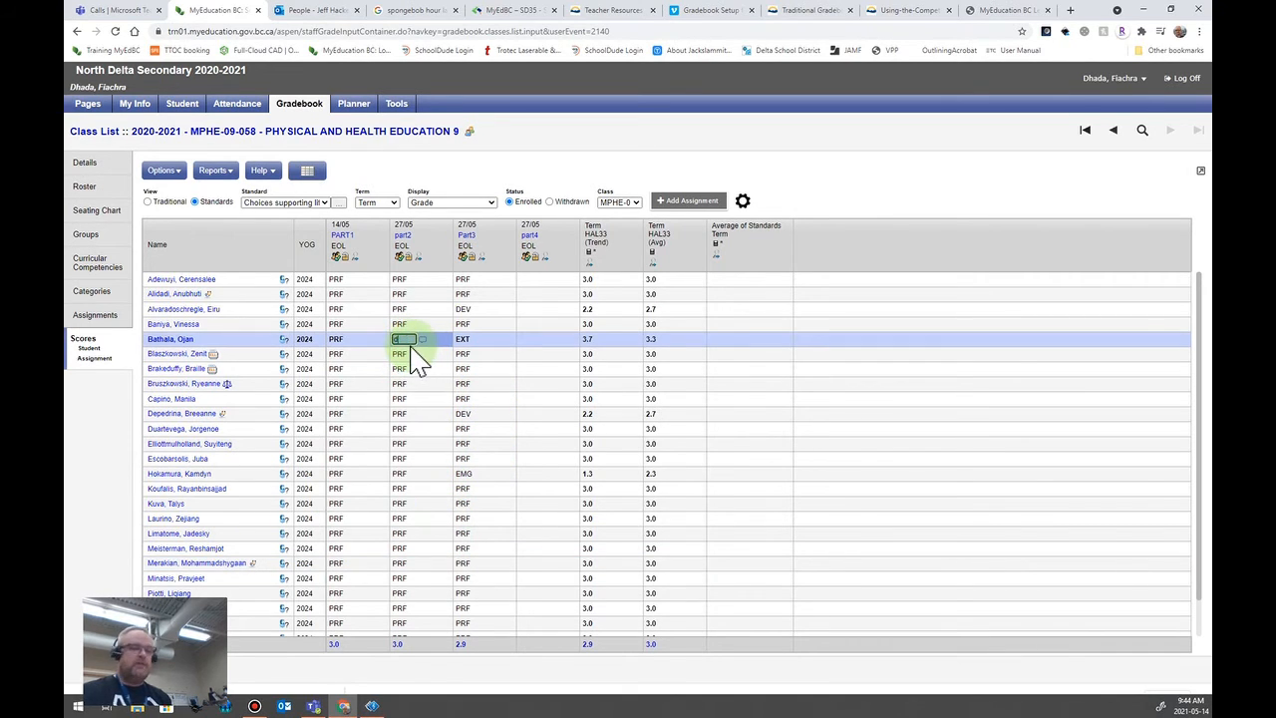
pyautogui.click(340, 400)
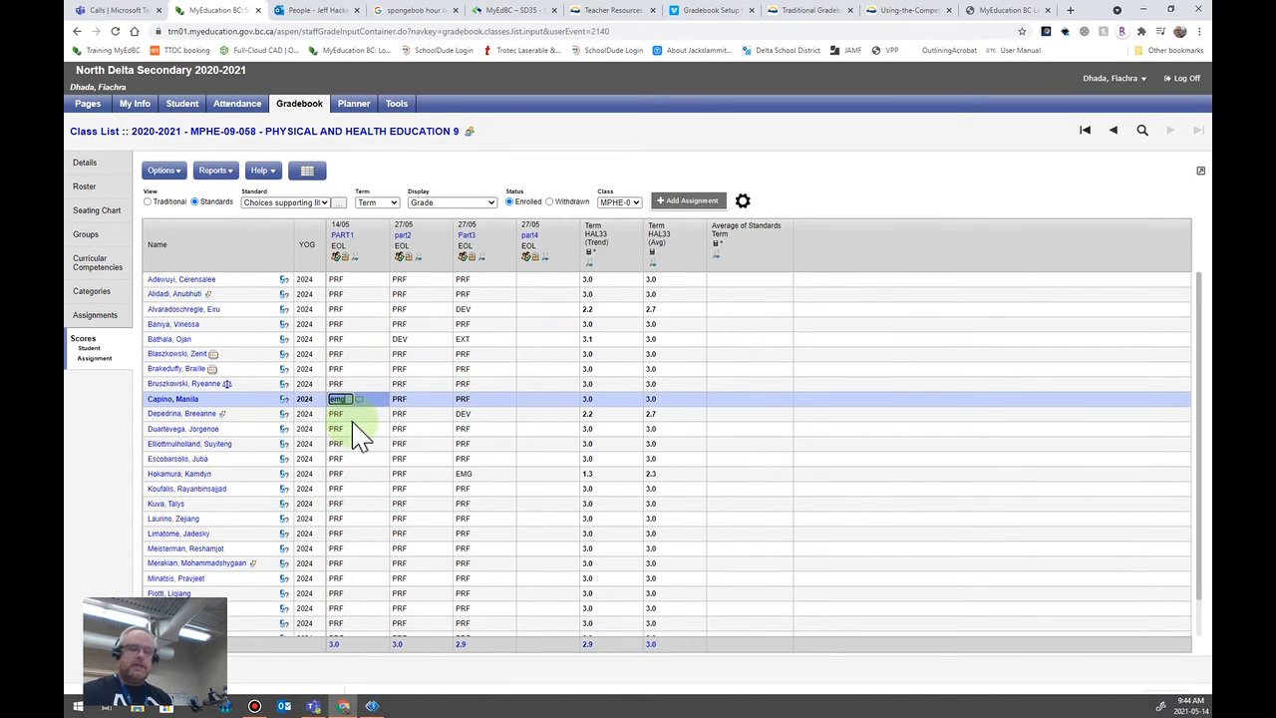
pyautogui.click(353, 385)
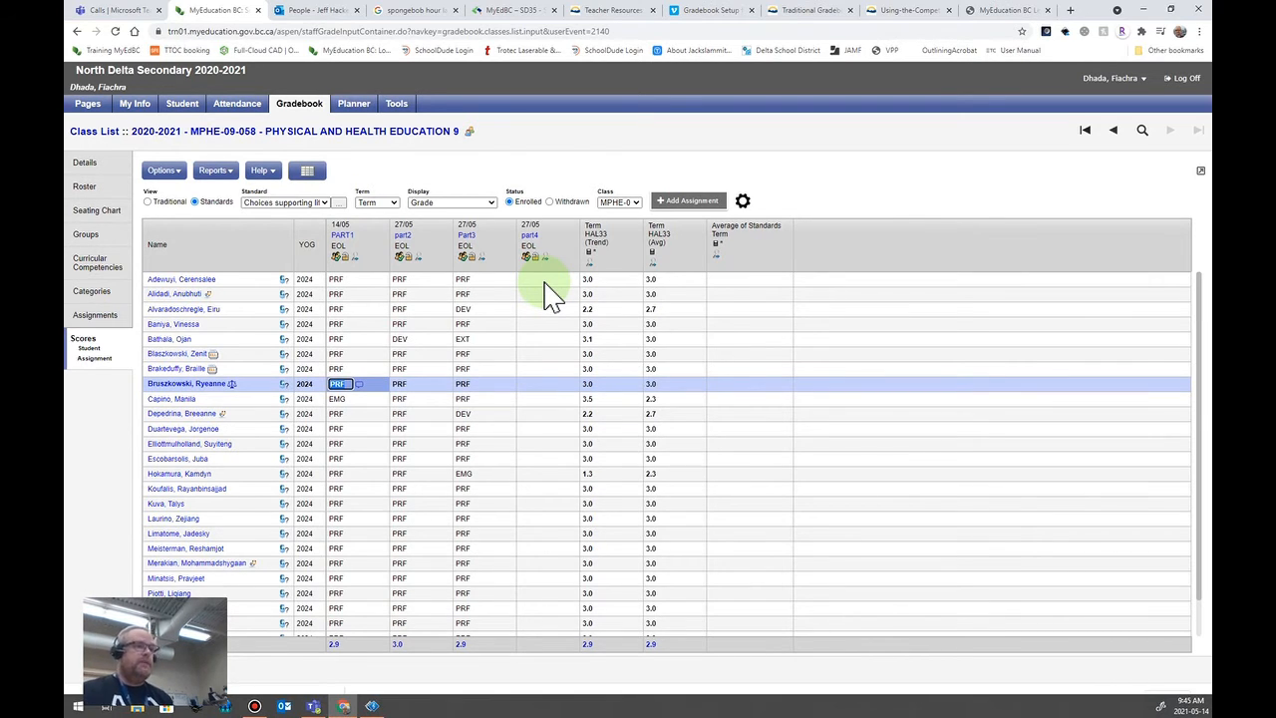
# Enter ext as the first student's part4 score and fill it down to all other students in the class
pyautogui.click(543, 280)
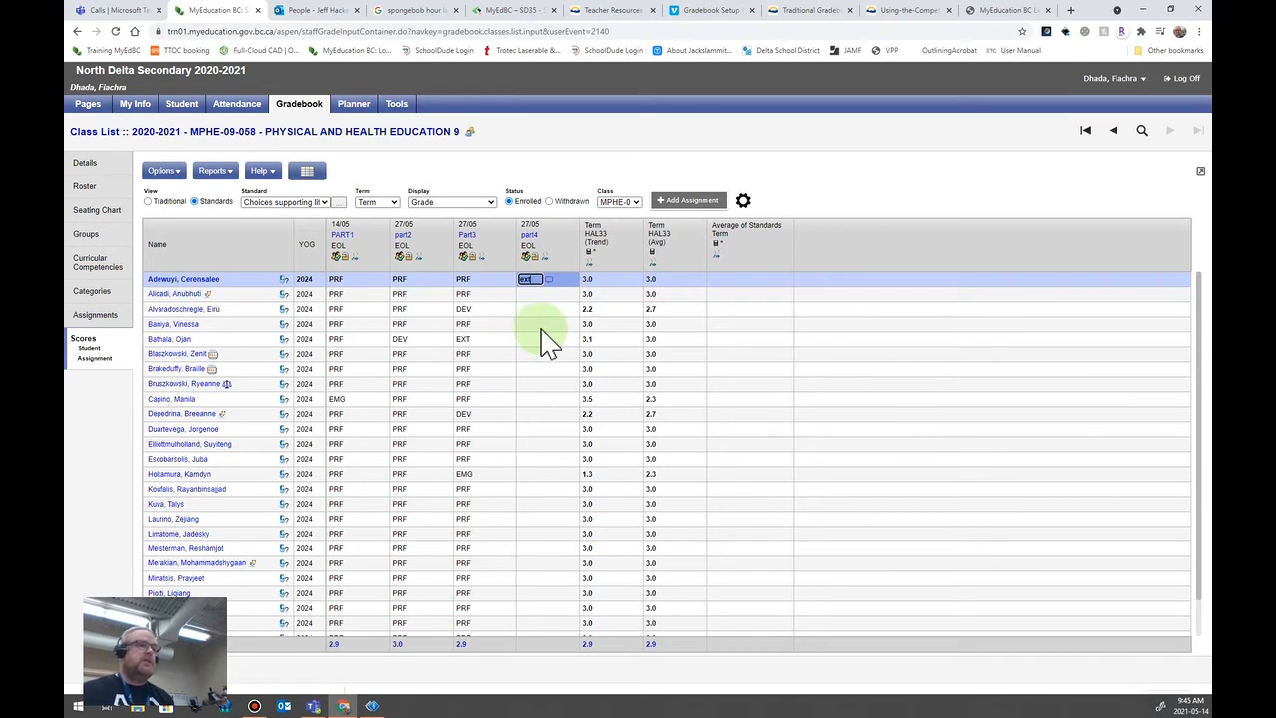
pyautogui.write('ext')
pyautogui.press('Return')
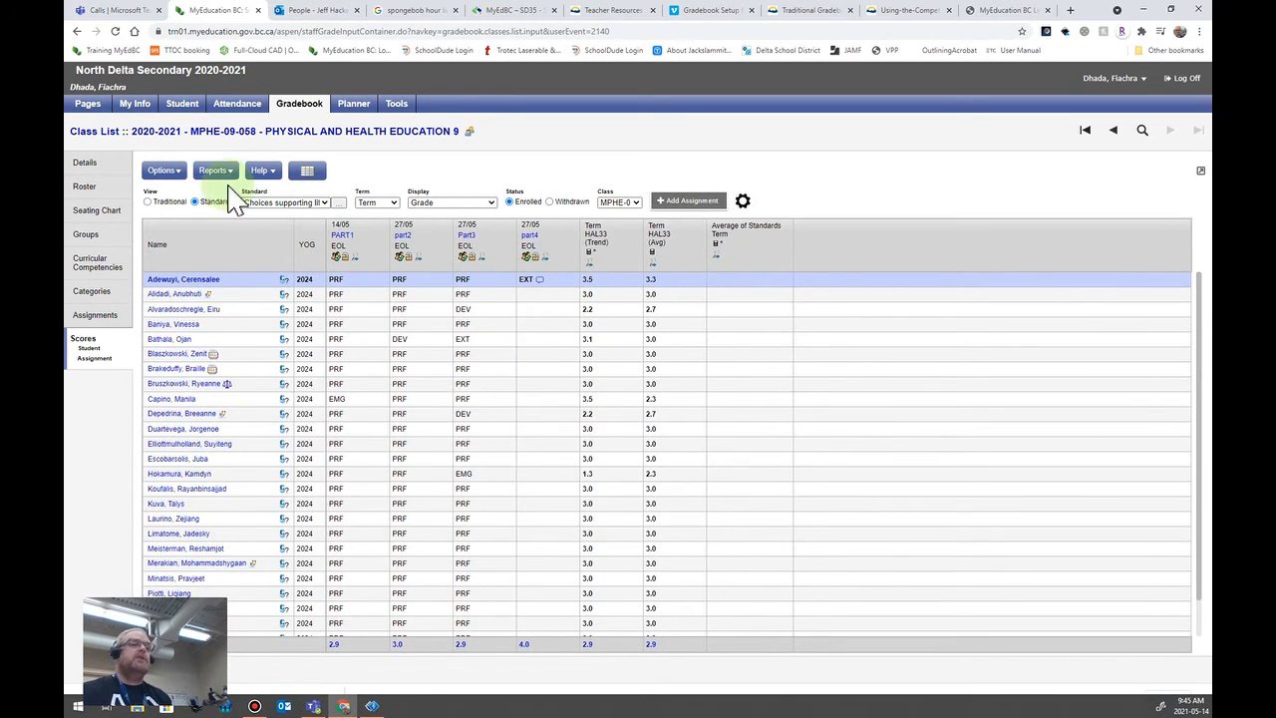
pyautogui.click(165, 172)
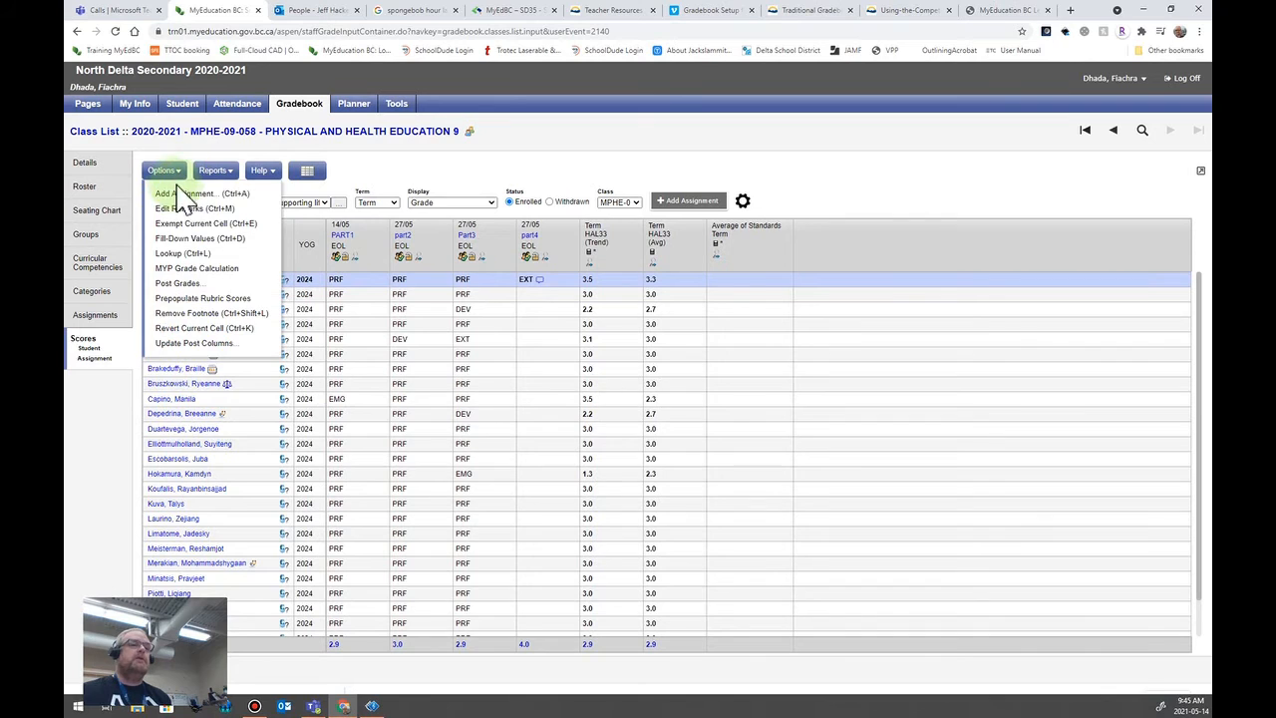
pyautogui.click(229, 239)
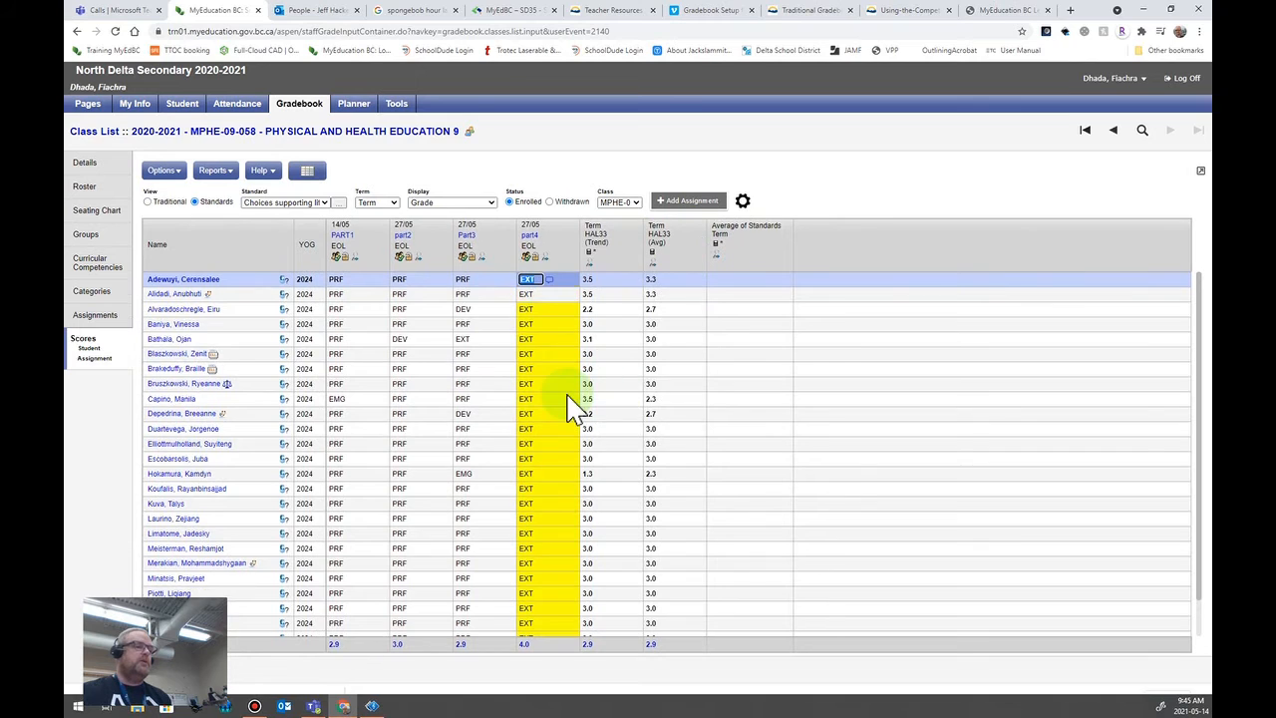
pyautogui.scroll(-1, 577, 406)
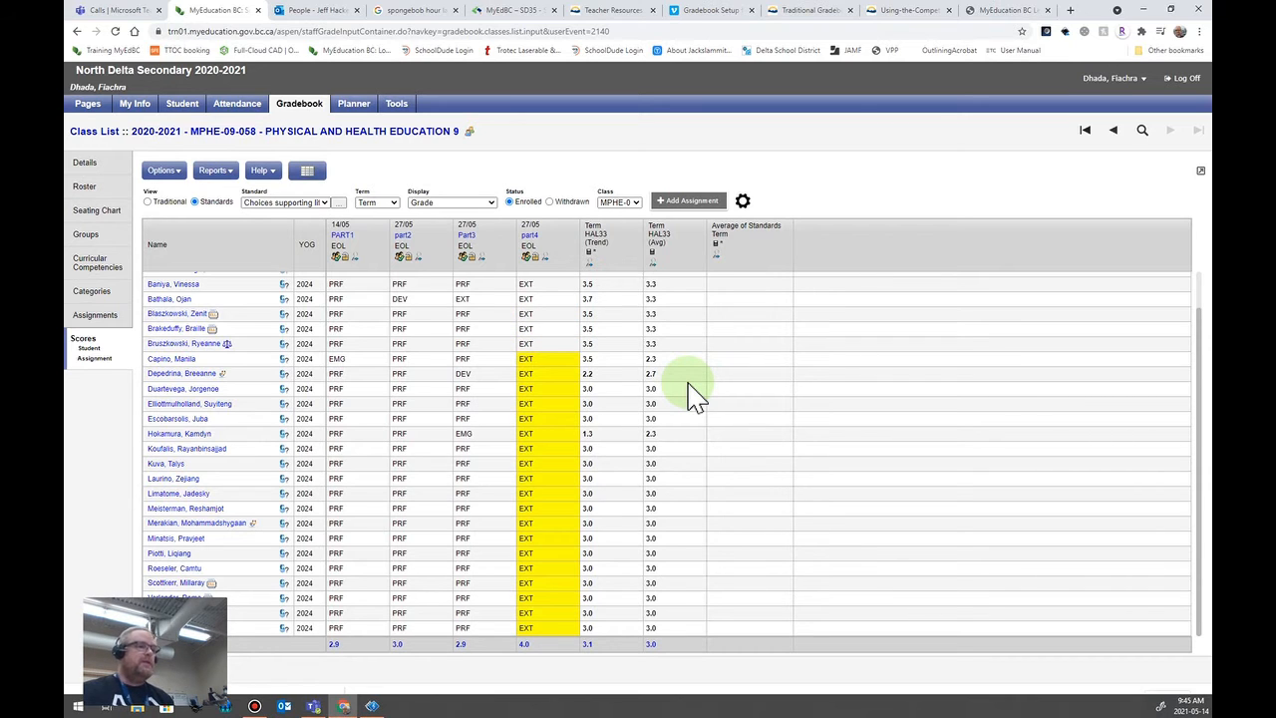
pyautogui.scroll(1, 681, 349)
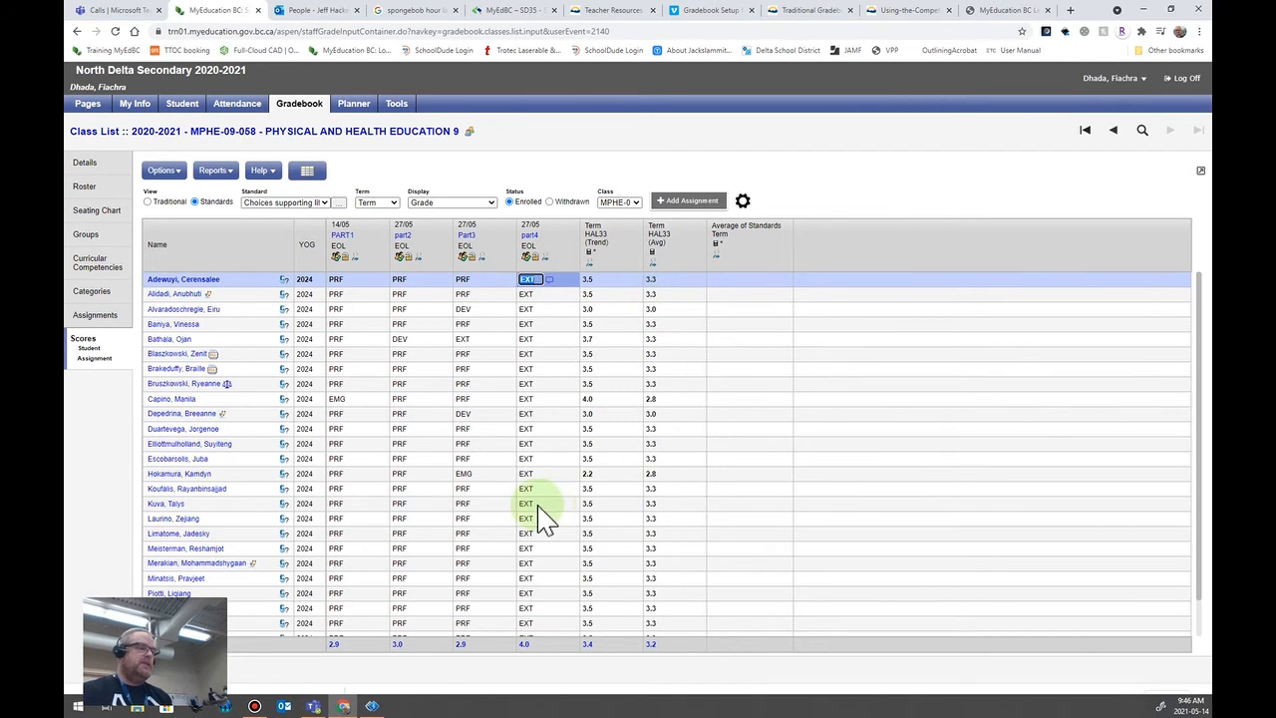
pyautogui.scroll(-1, 549, 514)
pyautogui.scroll(1, 526, 473)
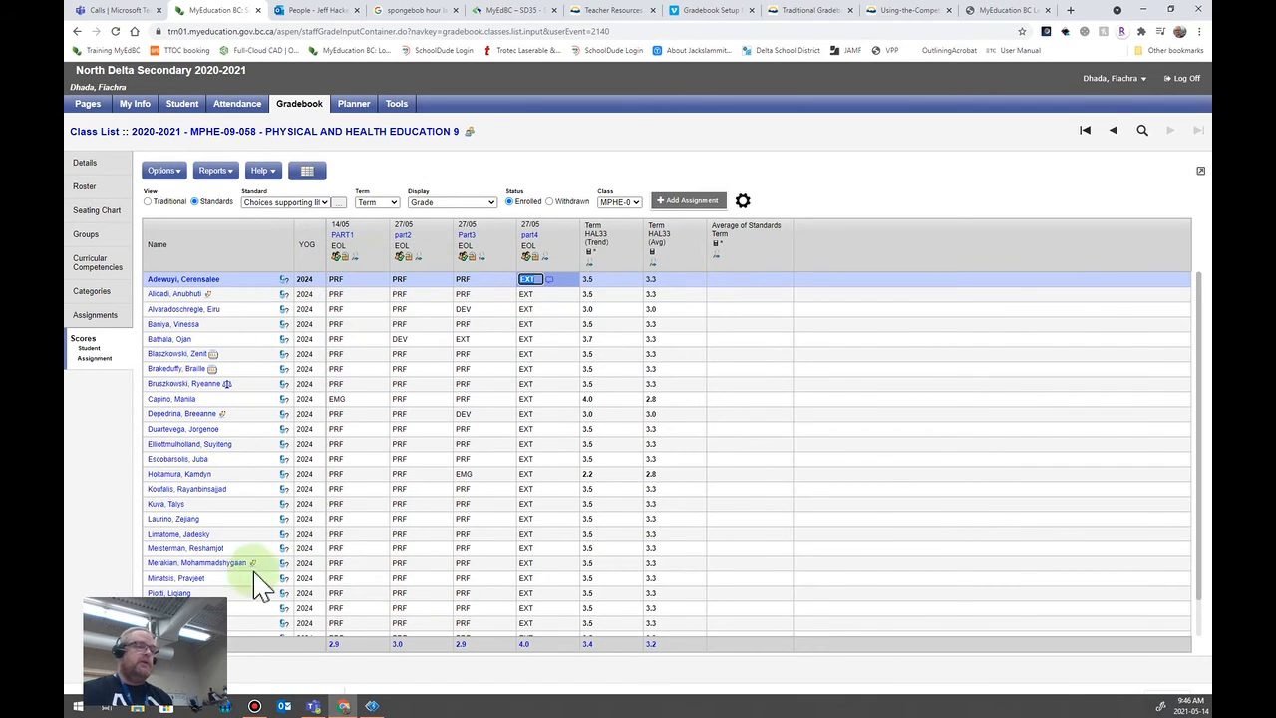
# With all standards shown, try to enter emg as the first student's PART1 score
pyautogui.click(536, 279)
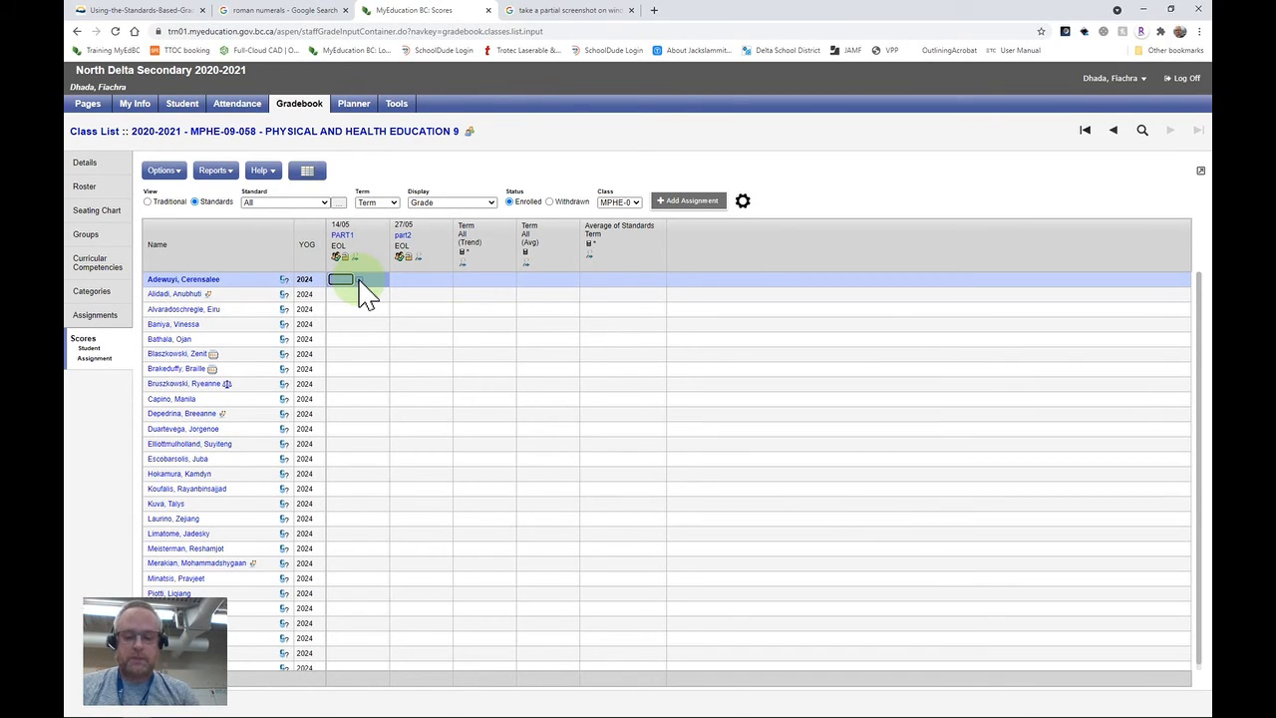
pyautogui.write('g')
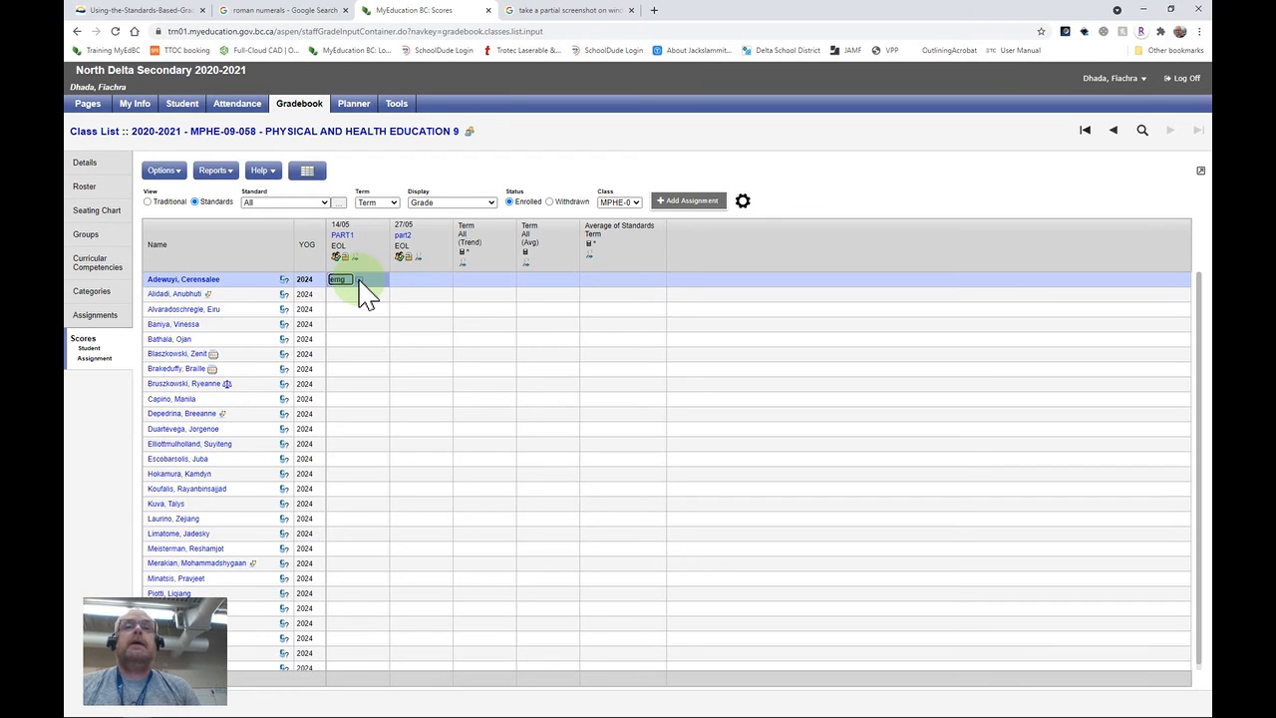
pyautogui.press('Tab')
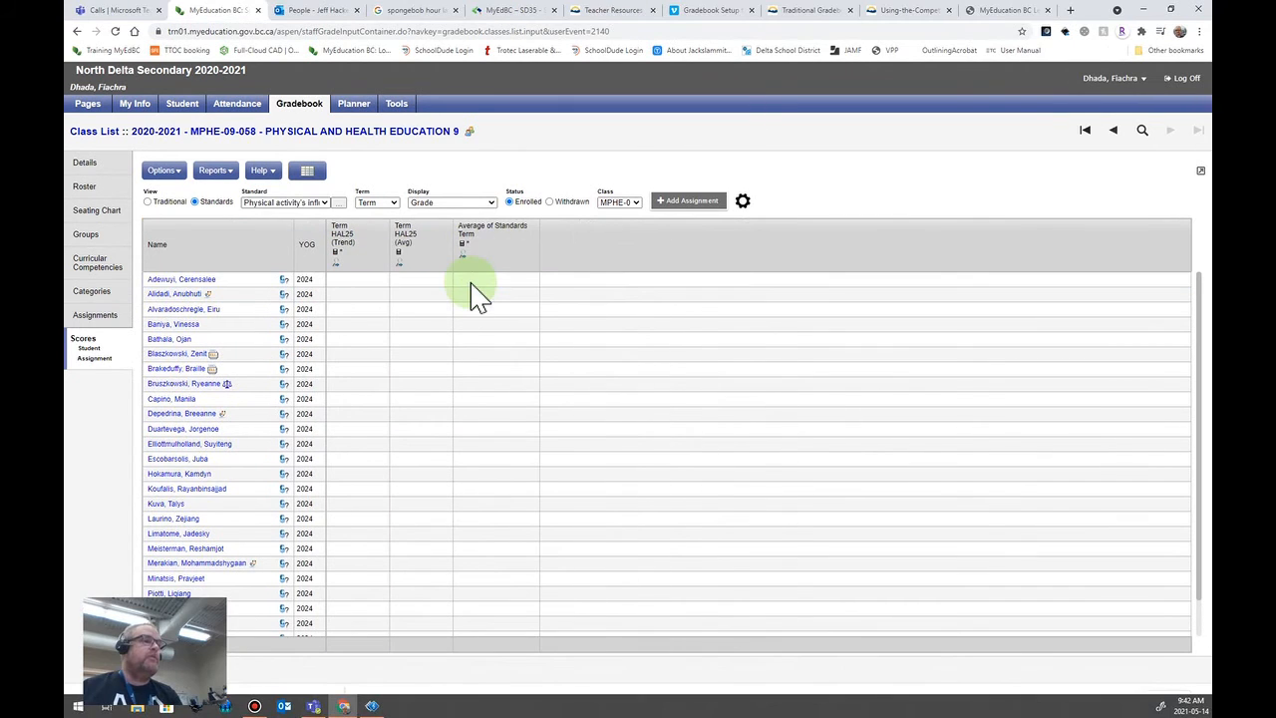
# Replace the Physical activity standard shown in the score grid with a different choice from the standards list
pyautogui.click(324, 204)
pyautogui.click(306, 256)
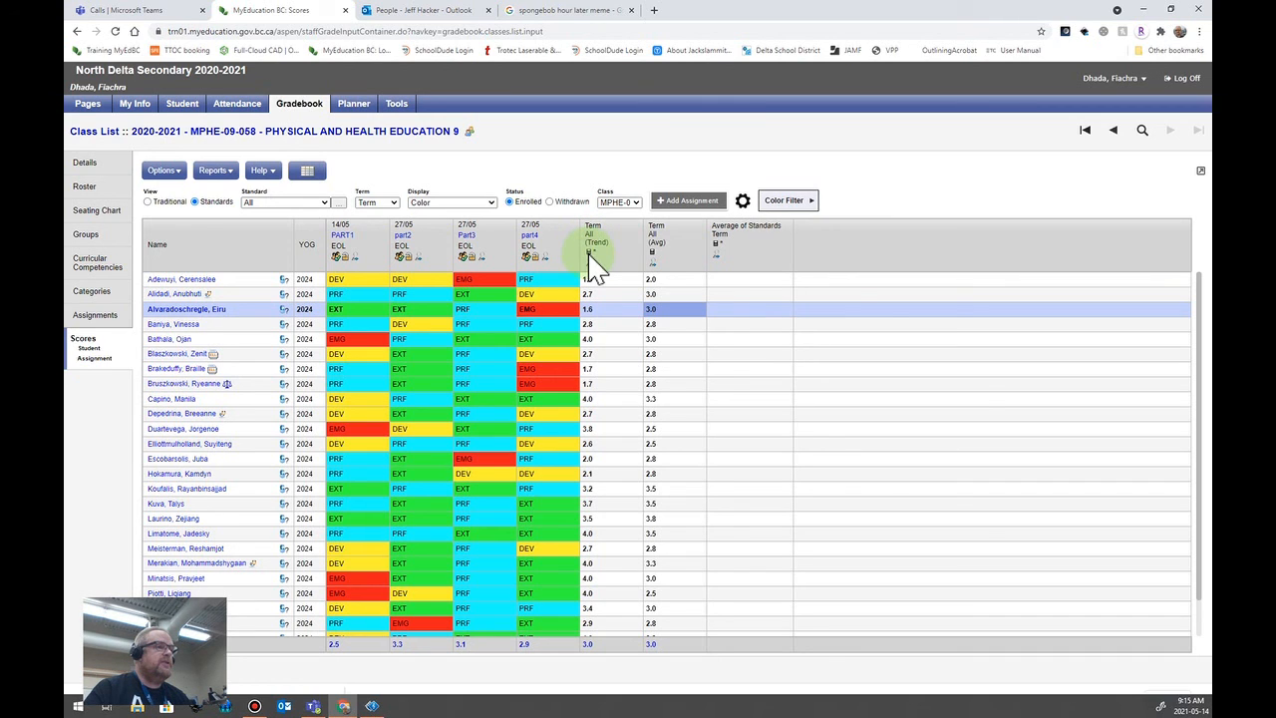
pyautogui.moveTo(593, 265)
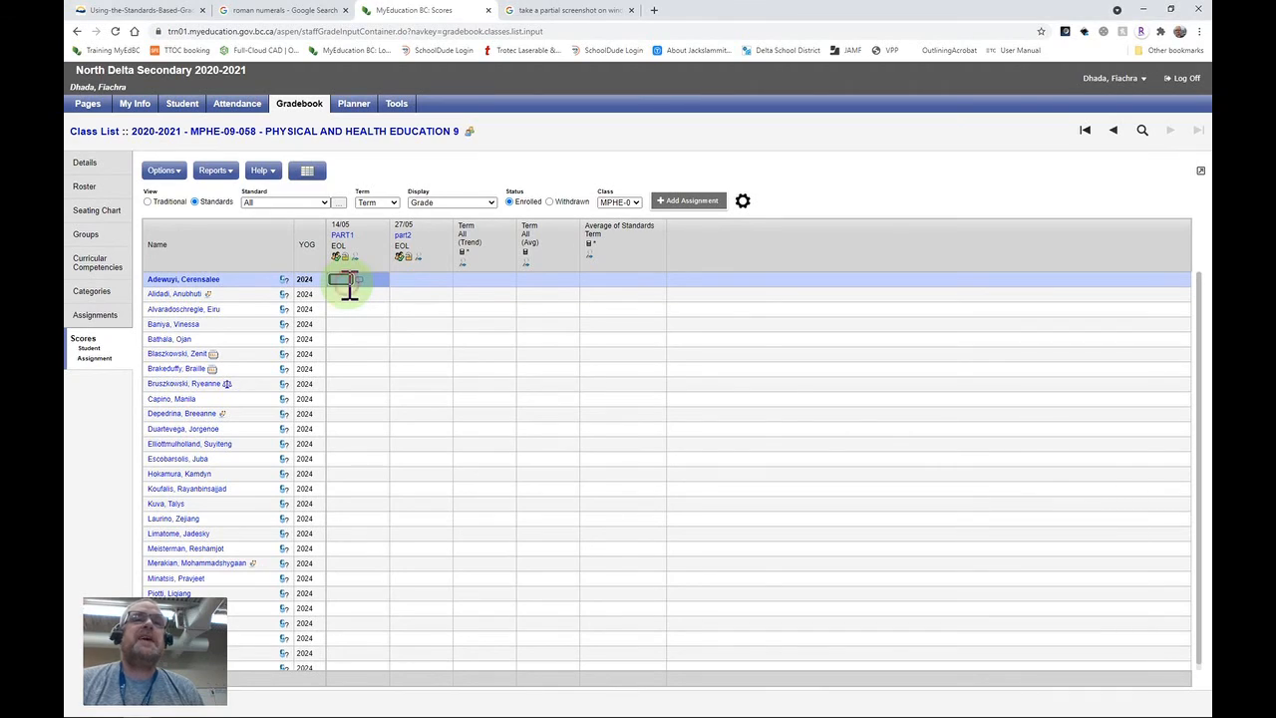
# Try to enter dev as the first student's PART1 score while the grid shows all standards
pyautogui.click(349, 282)
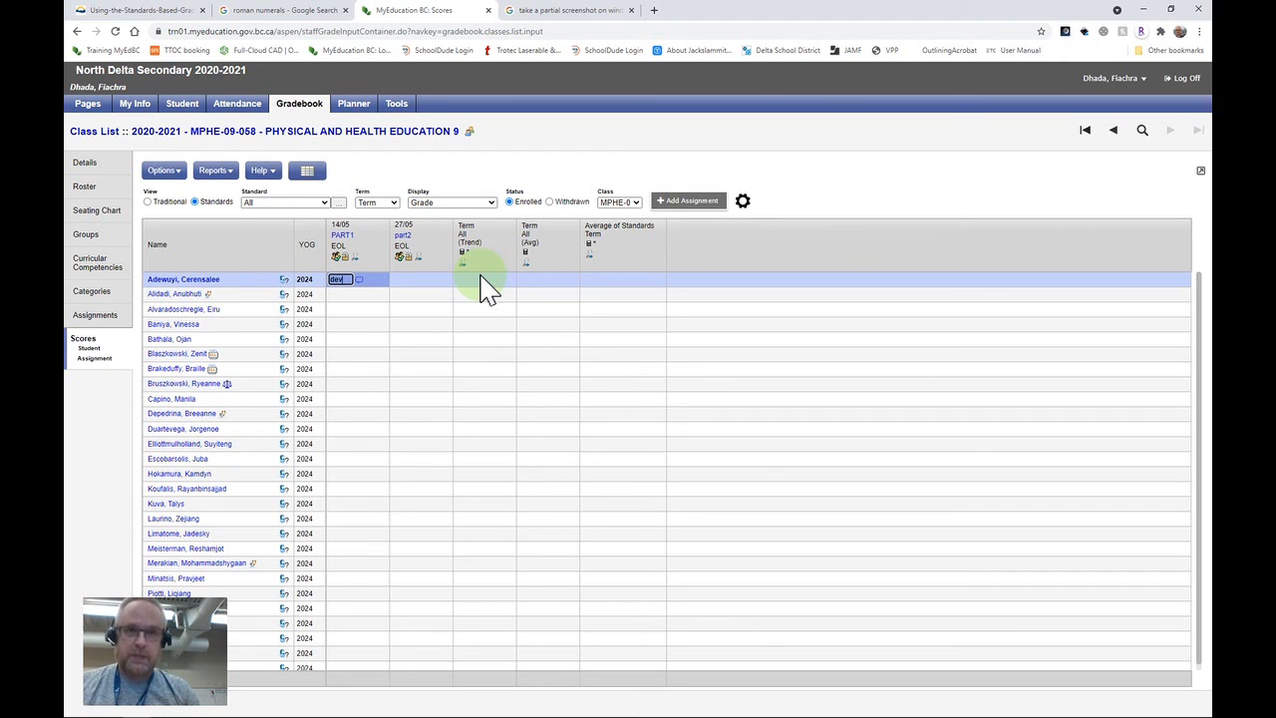
pyautogui.press('Tab')
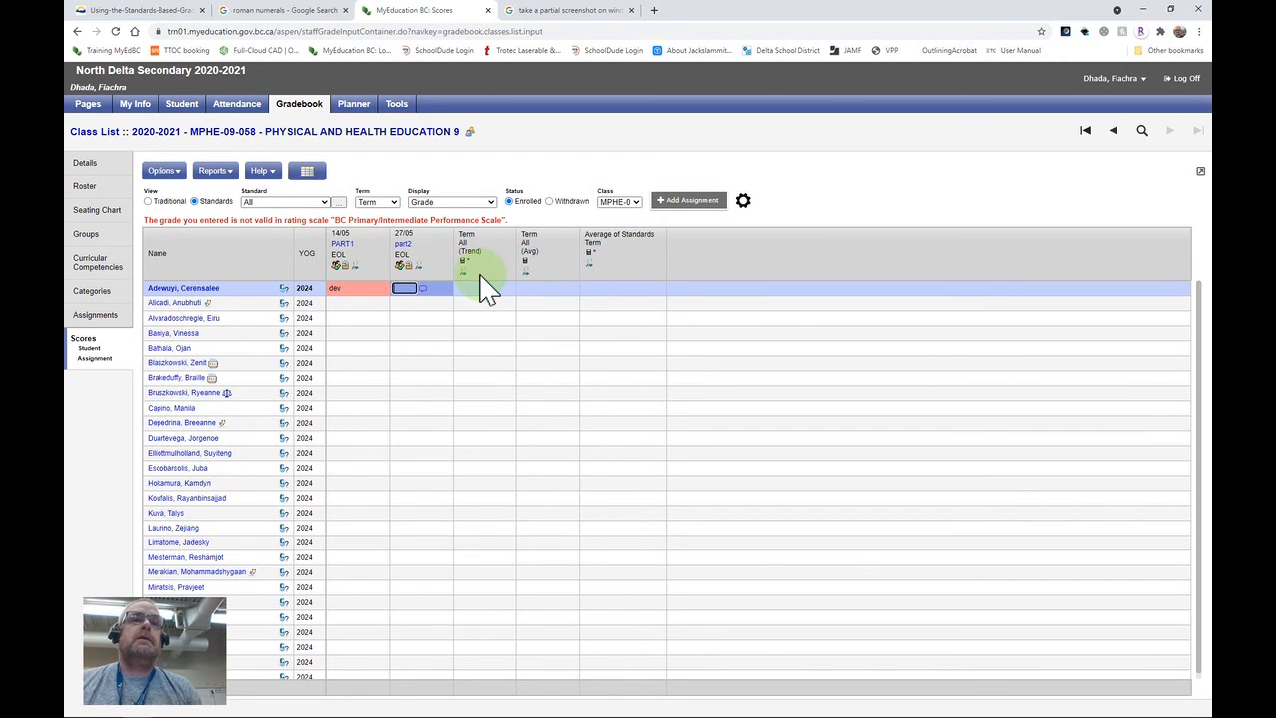